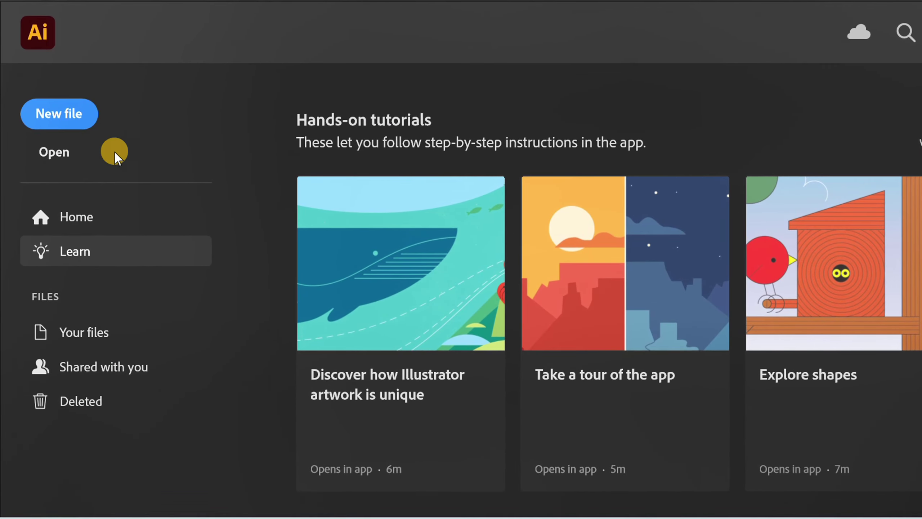
Create a new 1280 × 720 px document, Untitled-4, from the custom preset
click(68, 114)
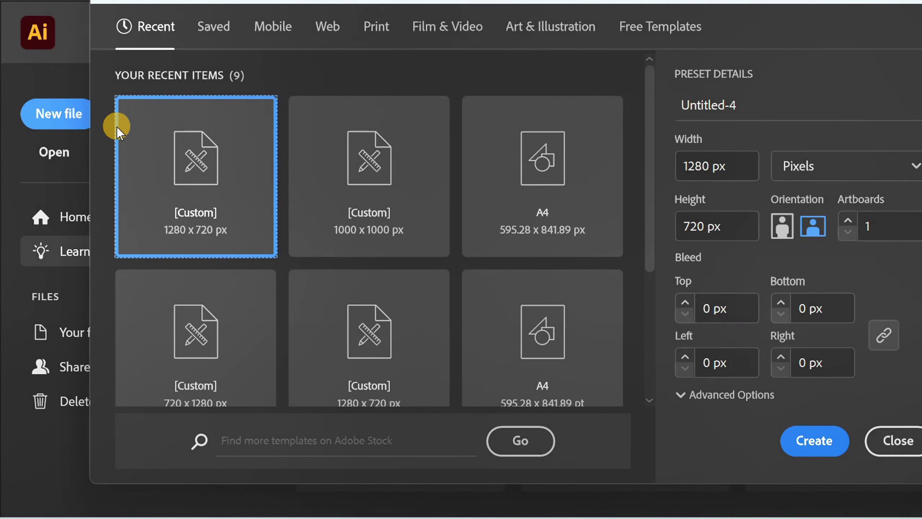
click(721, 170)
click(735, 227)
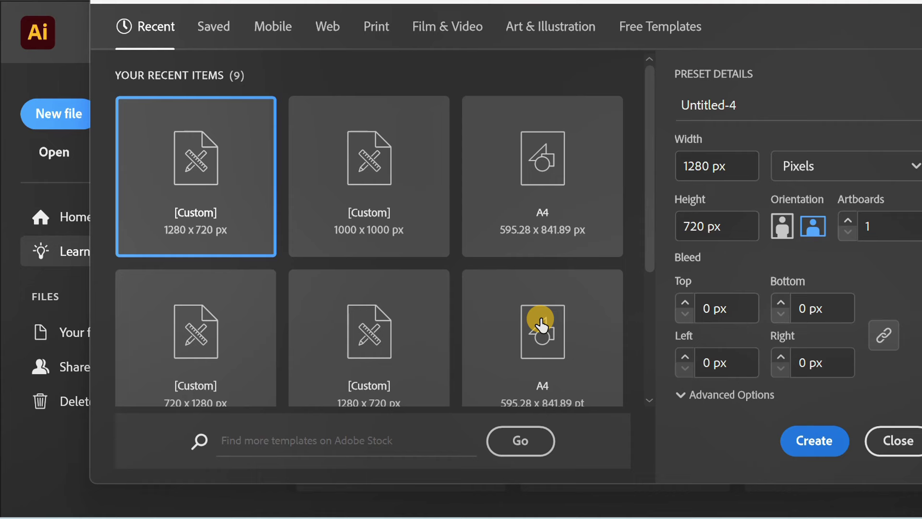
key(Return)
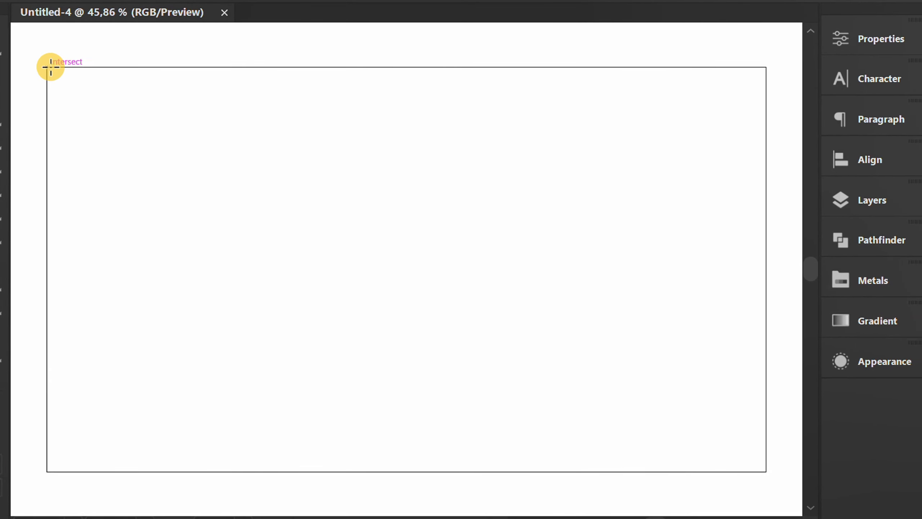
Draw an artboard-sized rectangle with the White, Black gradient fill and stroke set to None
drag(50, 67, 765, 471)
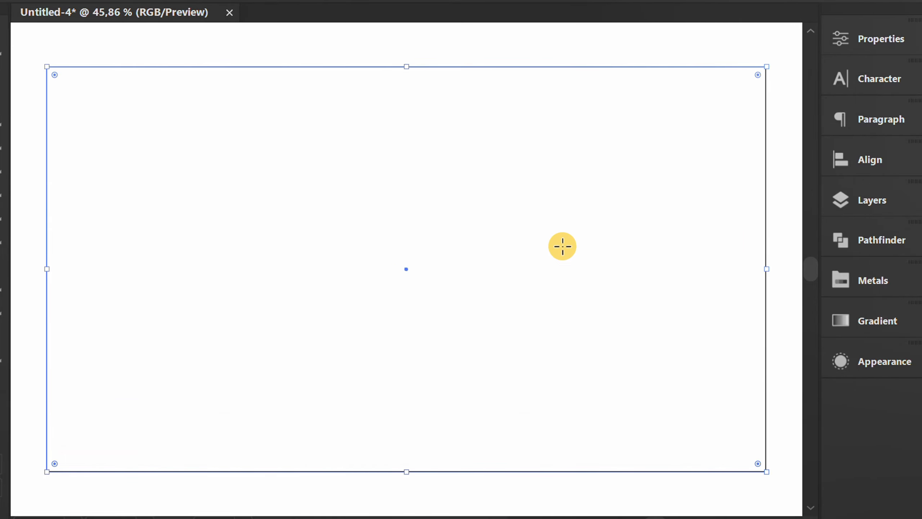
click(844, 39)
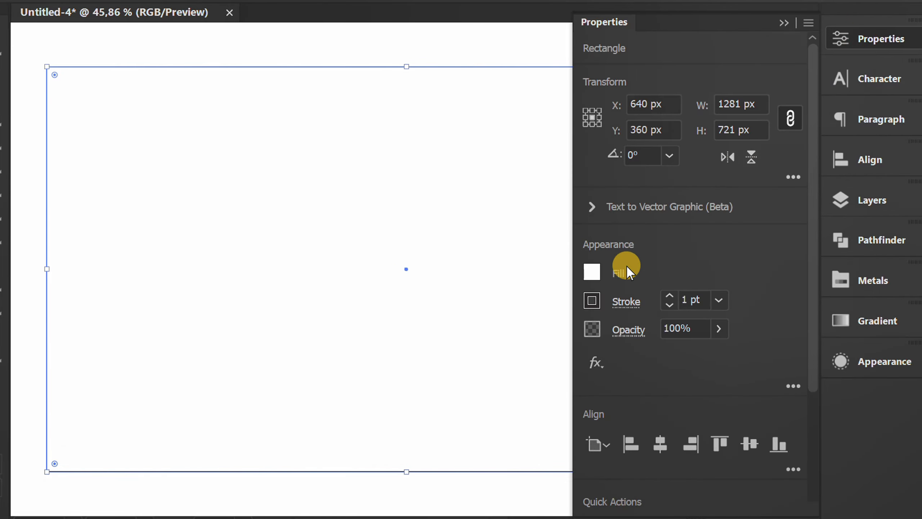
click(592, 271)
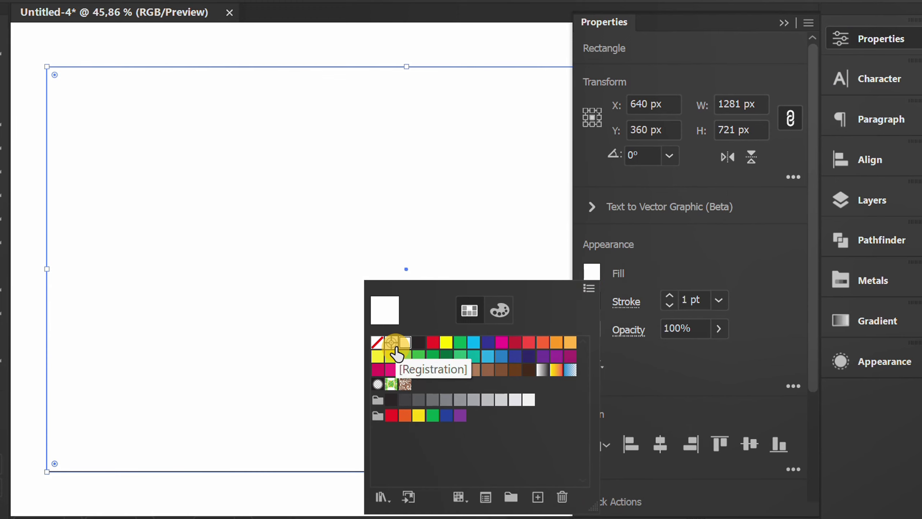
click(542, 369)
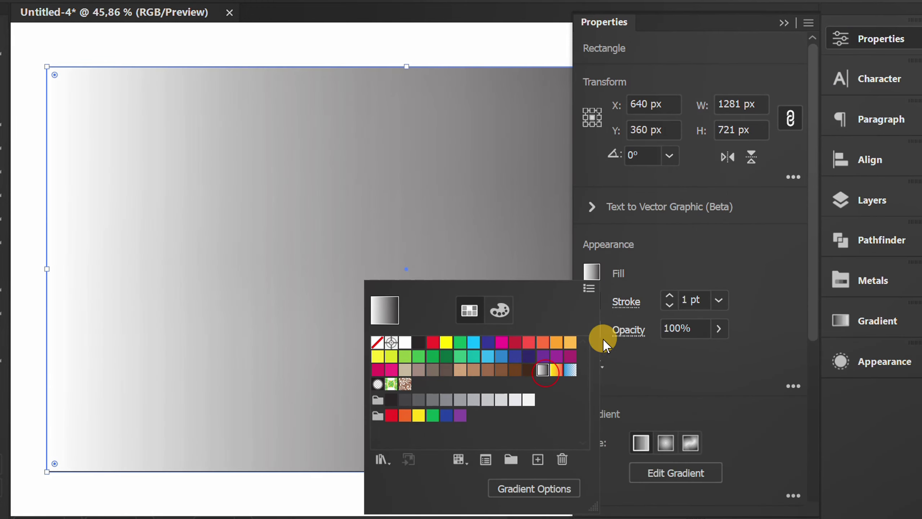
click(682, 256)
click(592, 301)
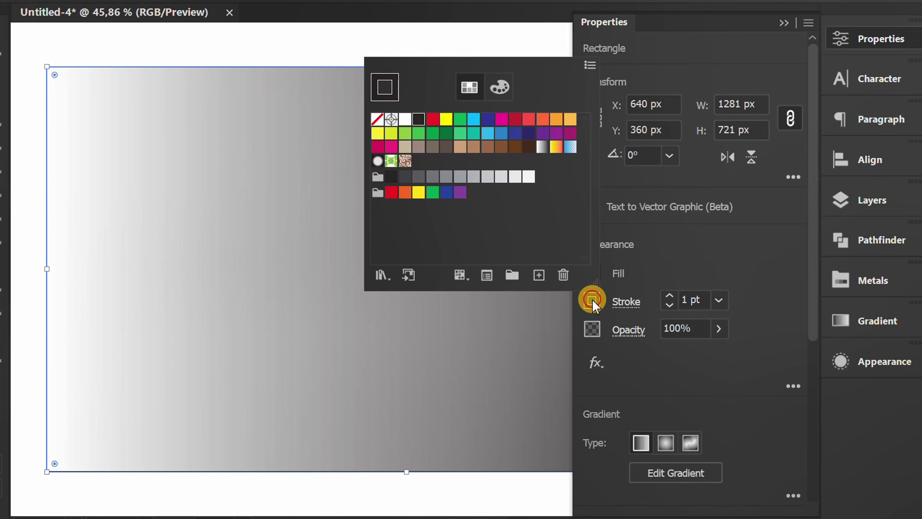
click(377, 119)
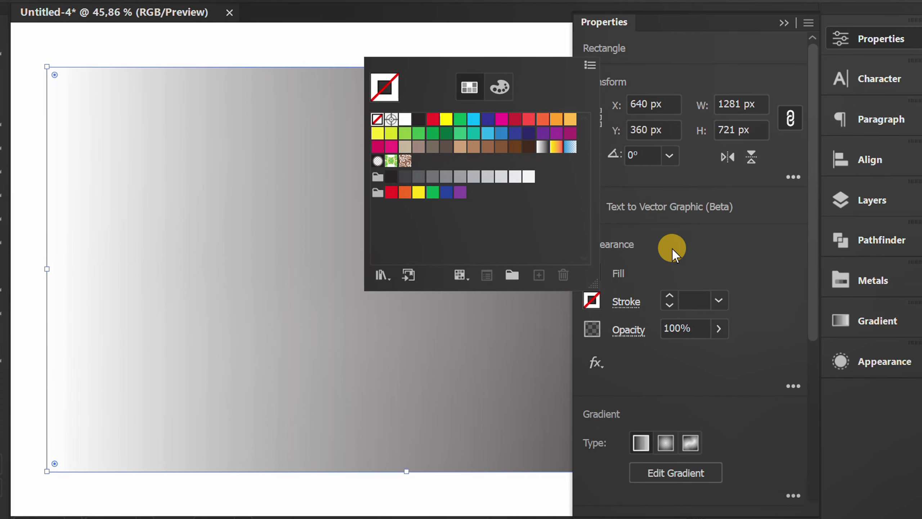
click(701, 250)
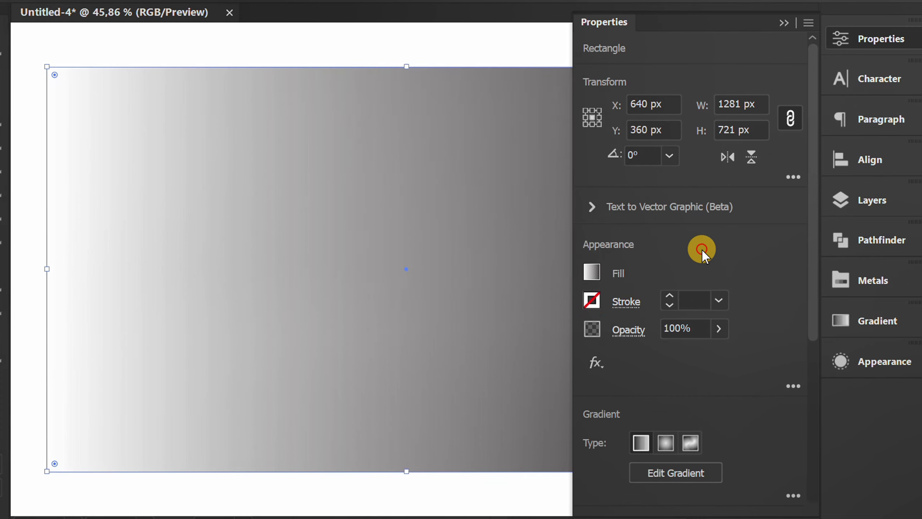
Change the gradient's left stop to a green swatch and set the angle to -45°
click(875, 319)
drag(713, 271, 644, 107)
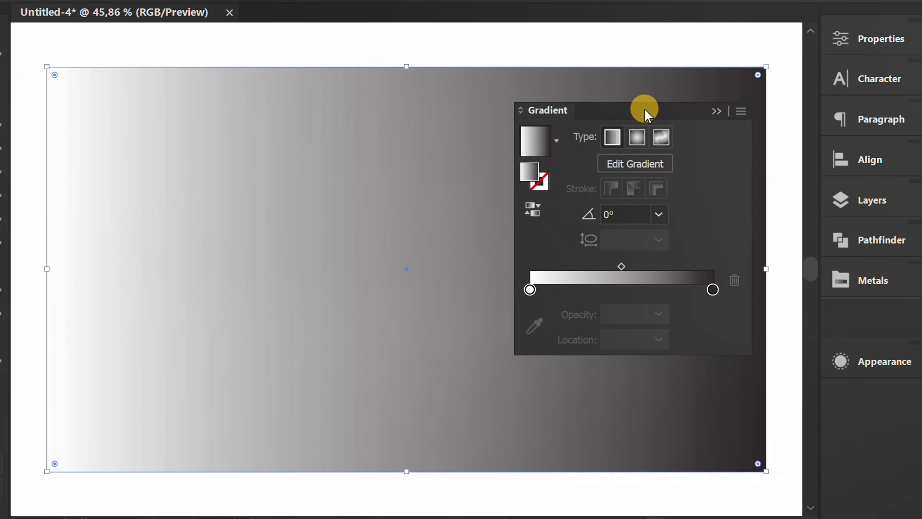
double_click(529, 289)
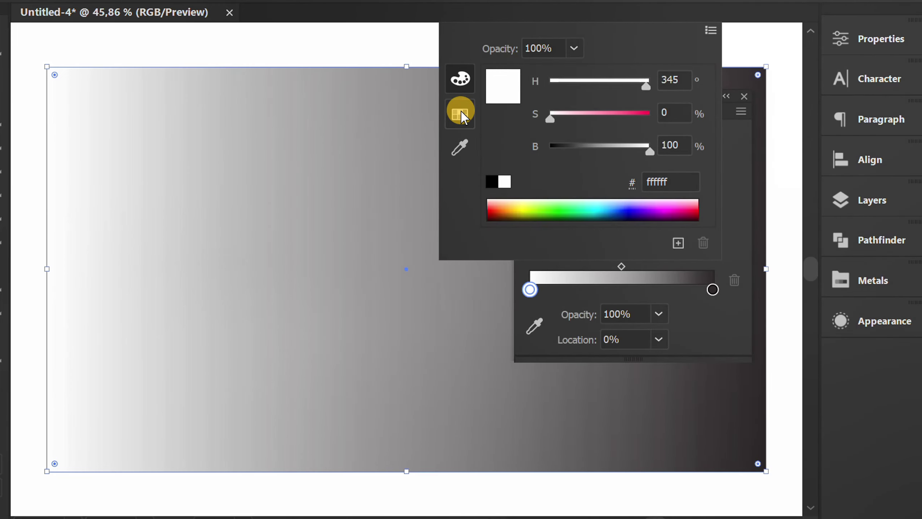
click(460, 113)
click(516, 86)
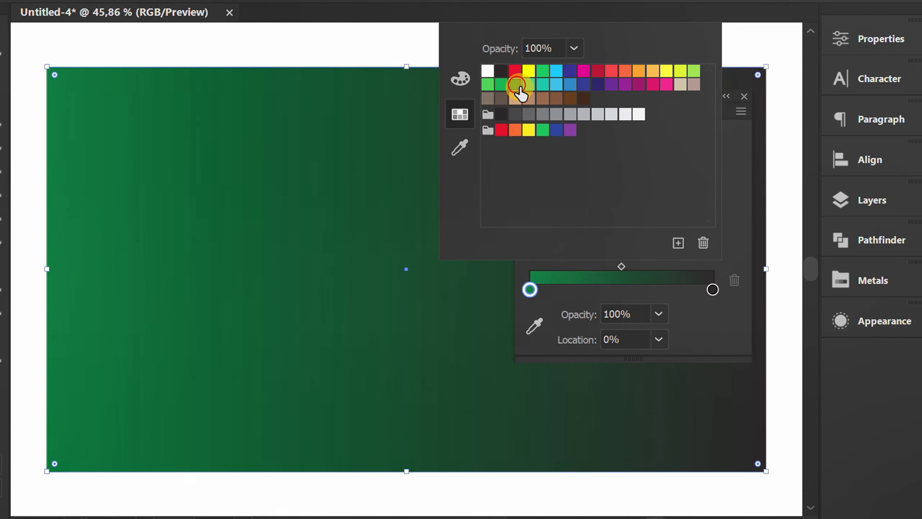
click(704, 323)
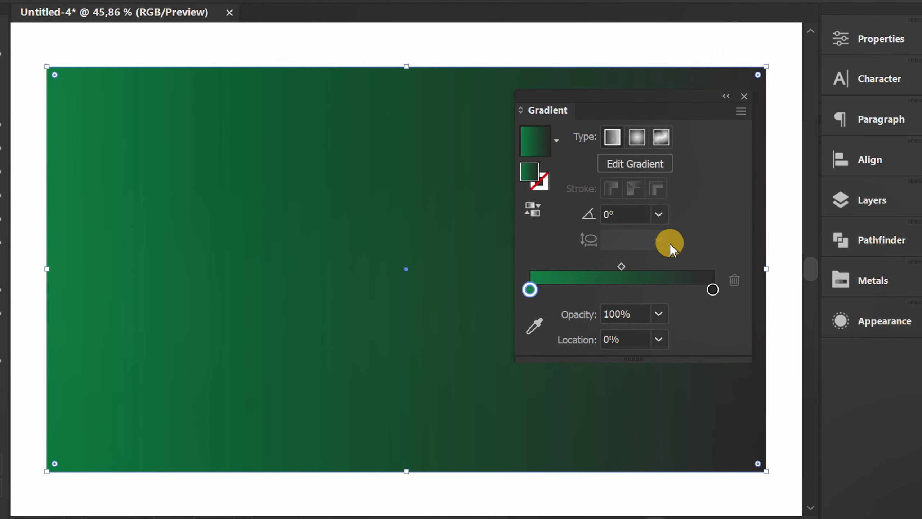
click(658, 214)
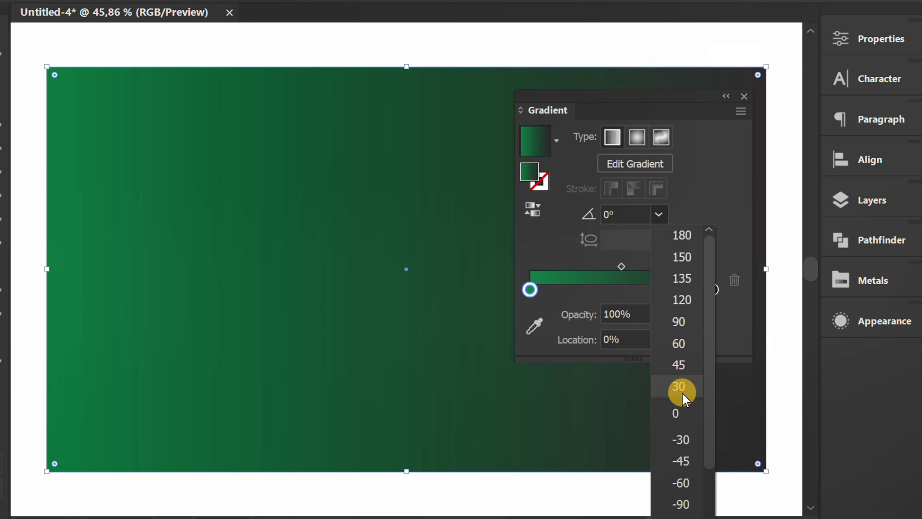
click(690, 461)
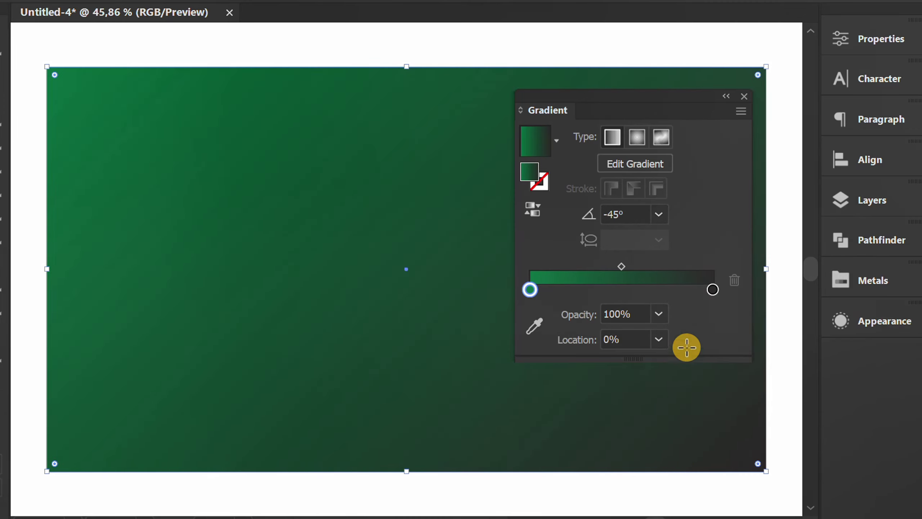
drag(637, 96, 868, 364)
Lock Layer 1, add a new Layer 2, and reset fill and stroke to default colours
scroll(566, 258, down, 2)
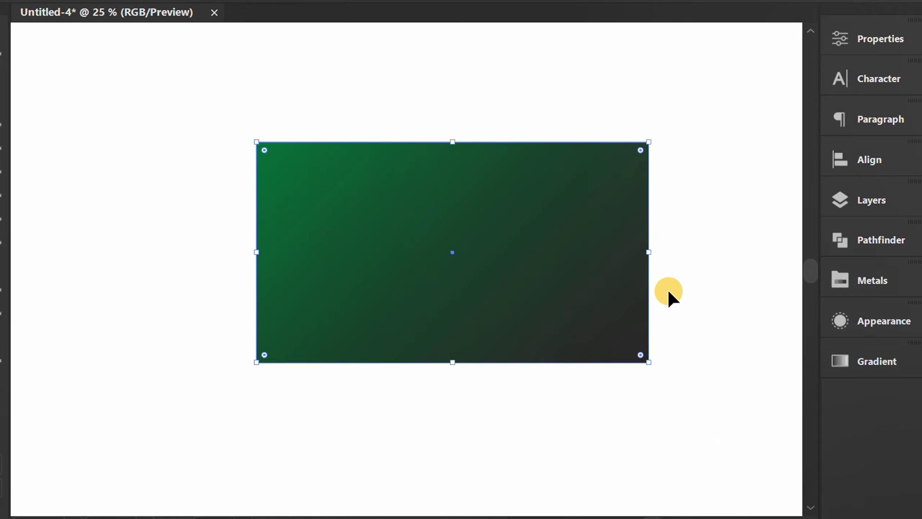
click(860, 202)
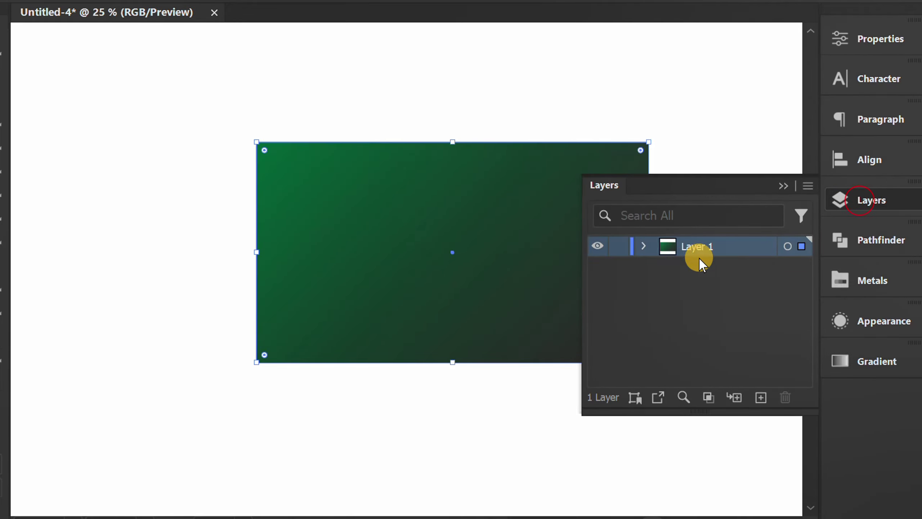
click(621, 247)
click(760, 398)
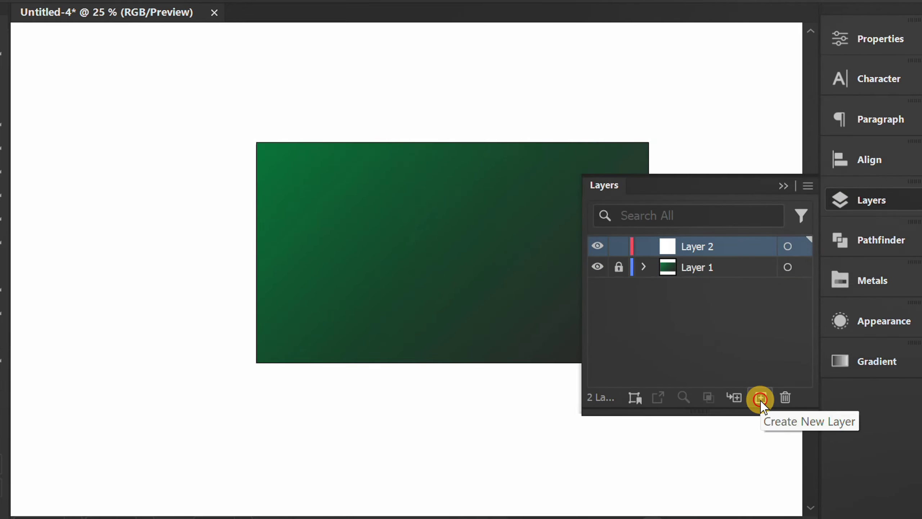
click(781, 187)
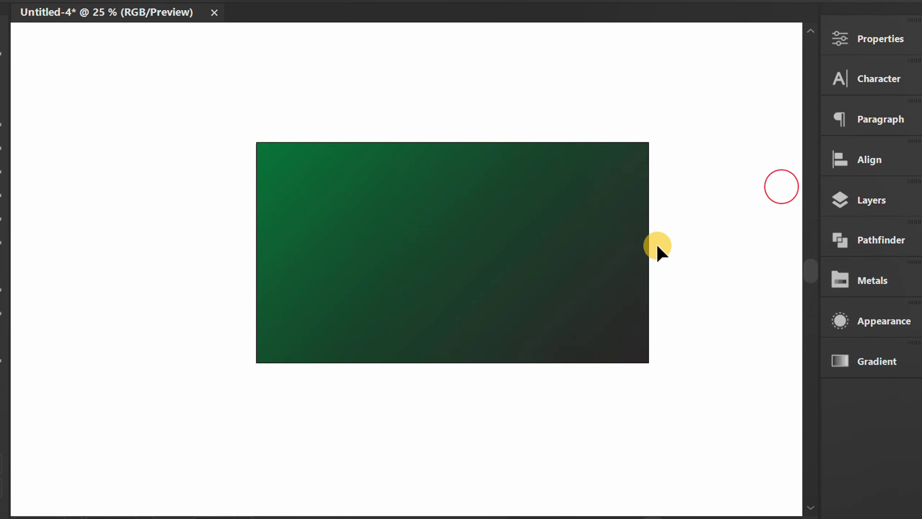
scroll(594, 243, up, 1)
key(d)
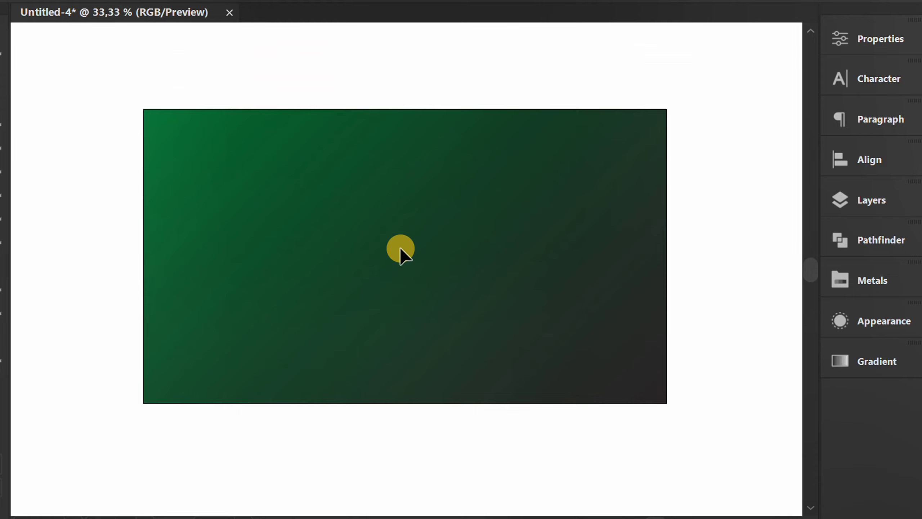
Draw a white 600 × 200 px rectangle on the green background
key(m)
click(365, 240)
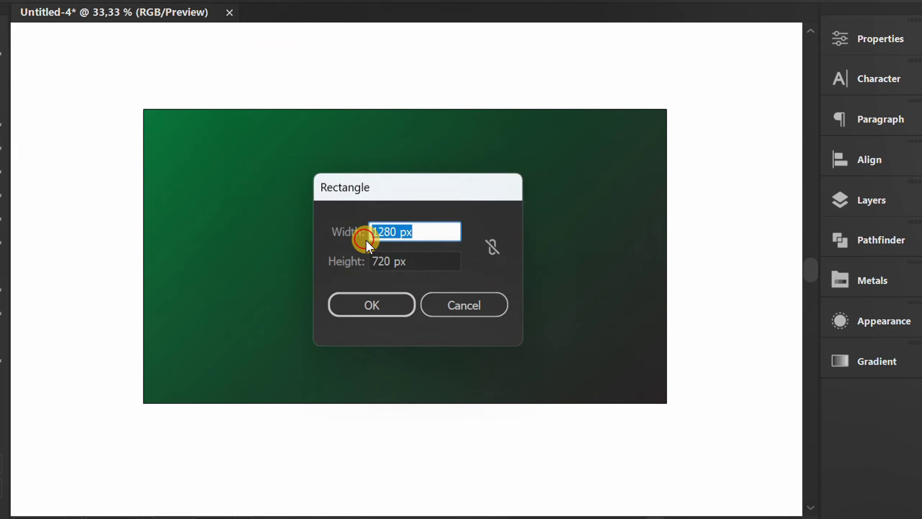
text(600)
key(Tab)
text(2)
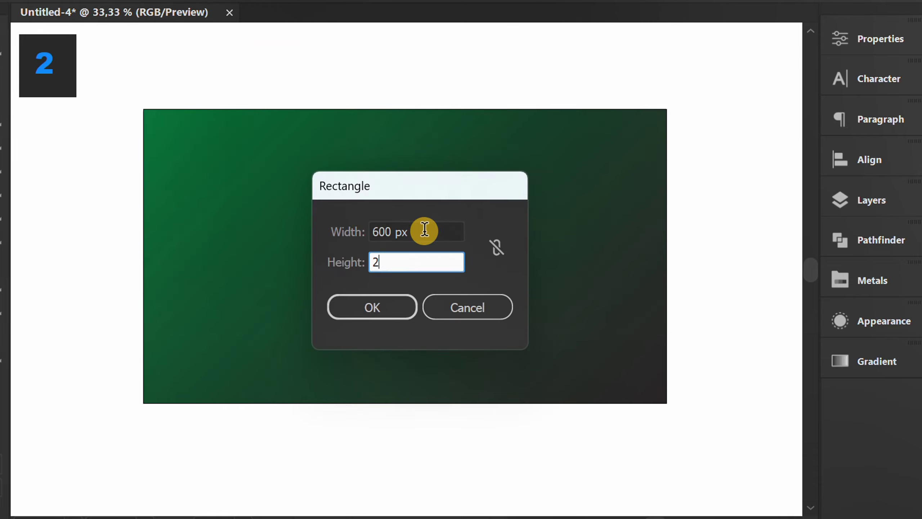
text(00)
click(376, 307)
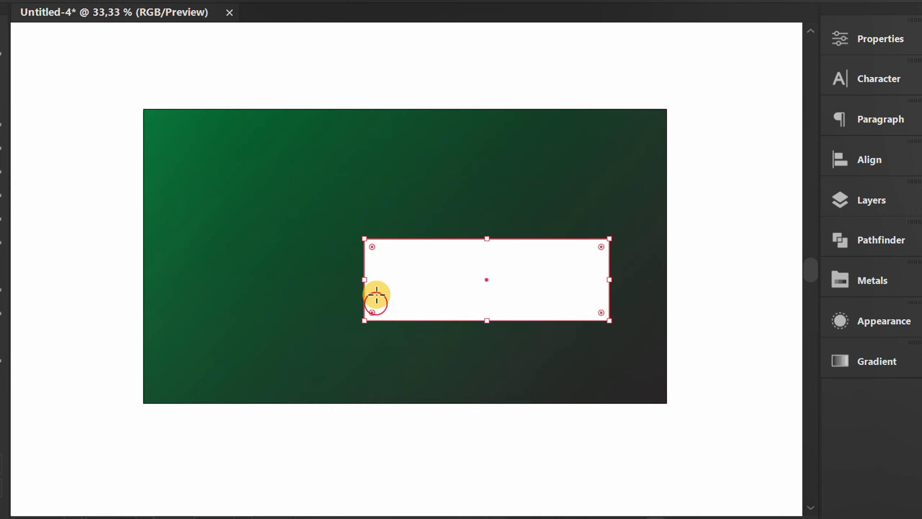
Draw a second white rectangle of 650 × 150 px
click(263, 188)
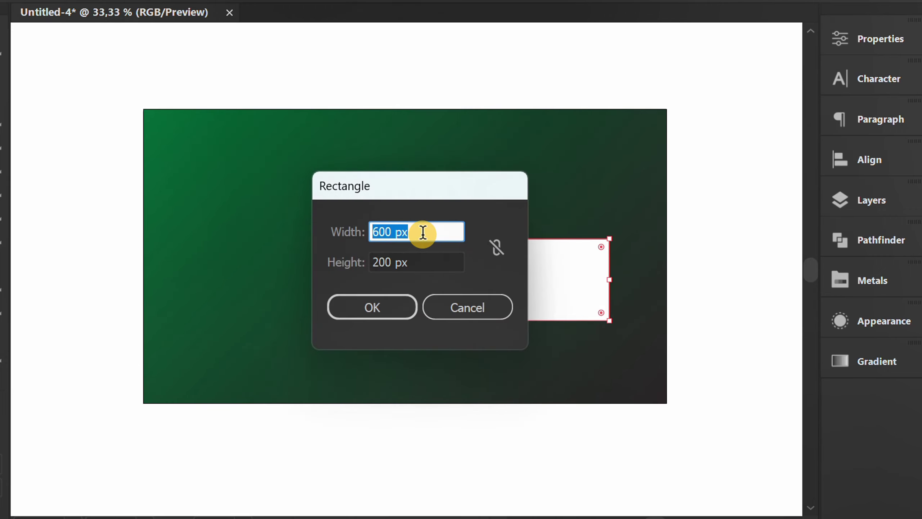
text(650)
key(Tab)
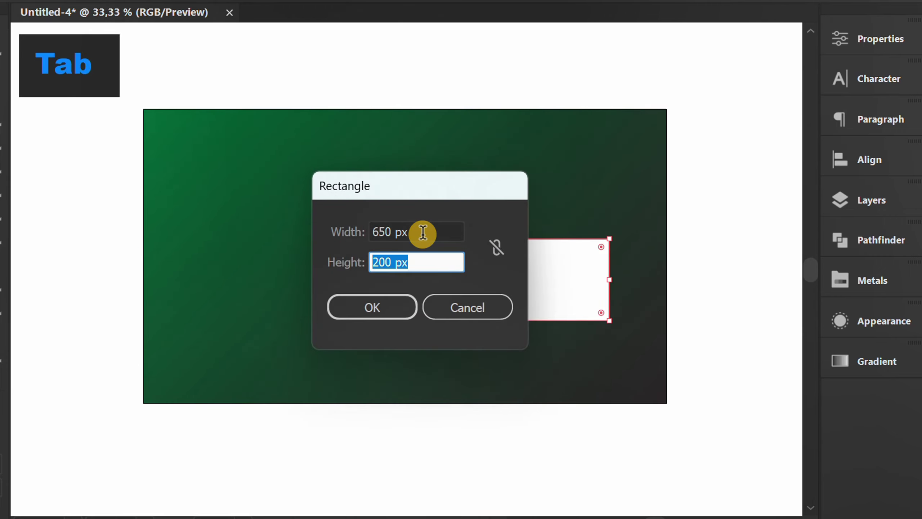
text(150)
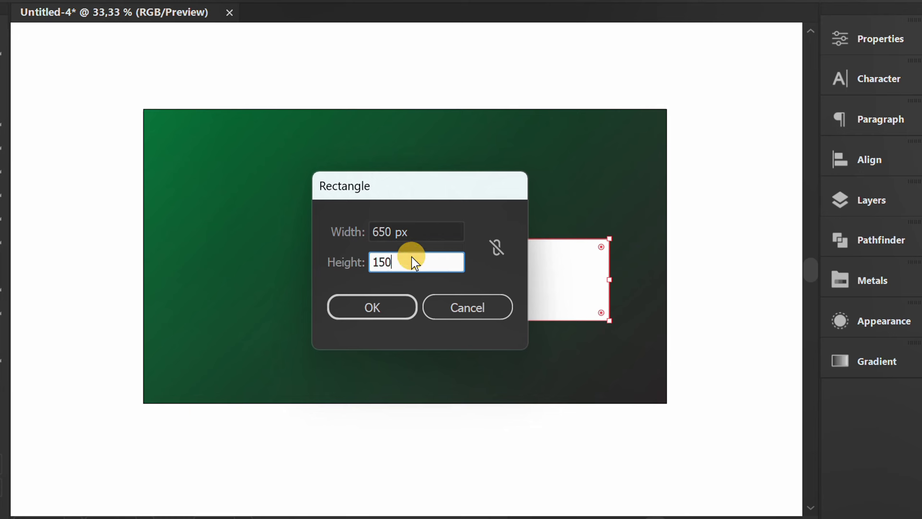
click(382, 304)
Select both rectangles and align their centres horizontally and vertically
key(v)
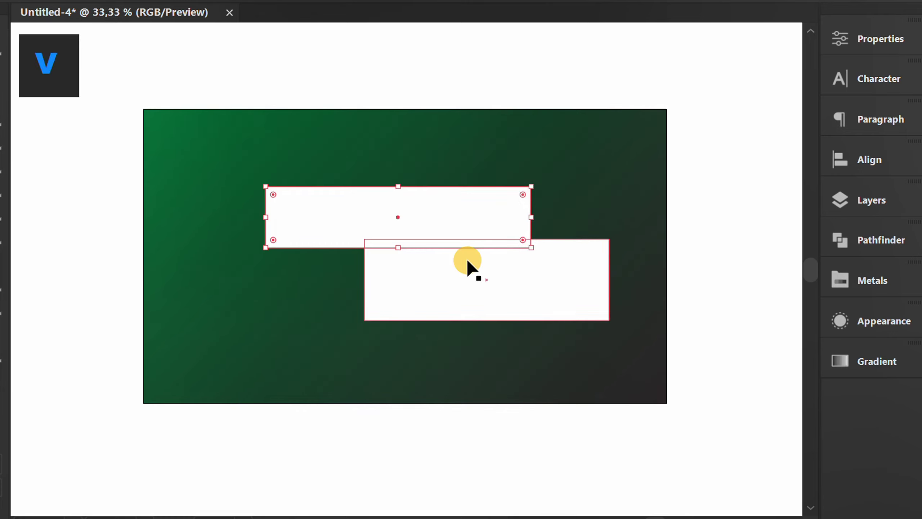
shift+click(461, 276)
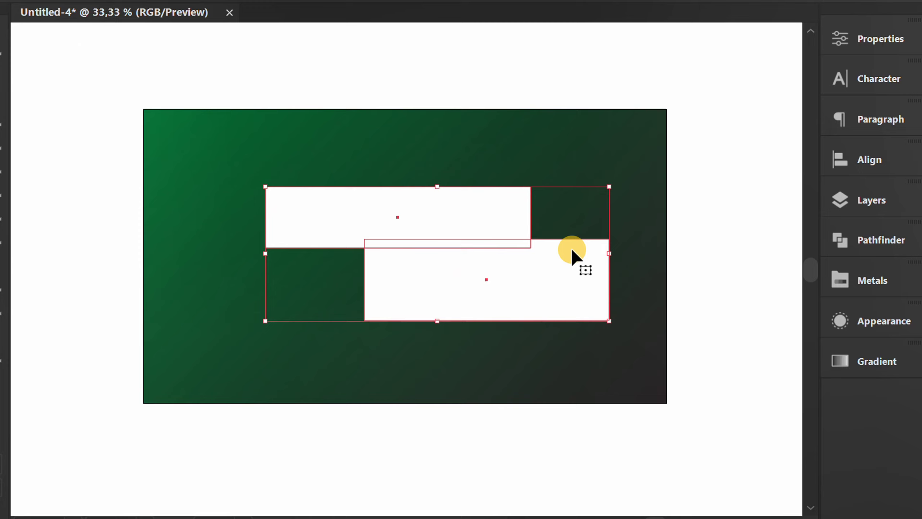
click(860, 160)
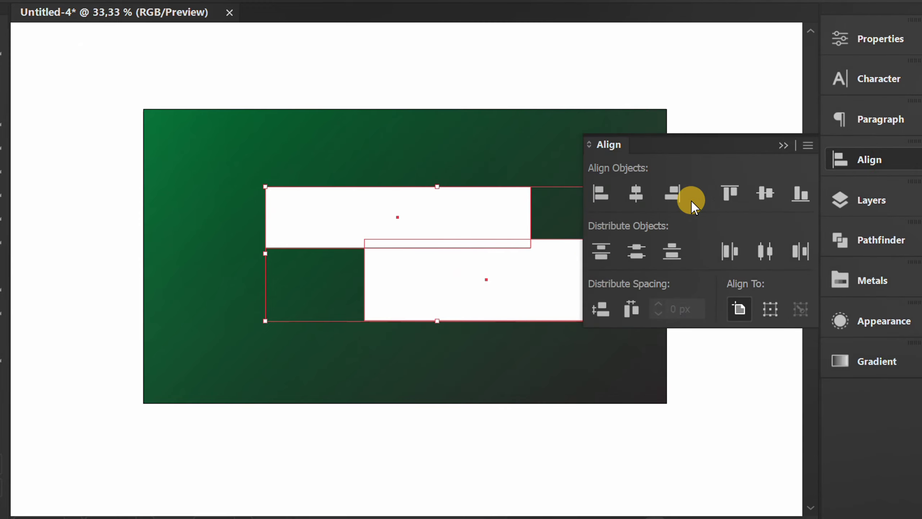
click(637, 192)
click(763, 192)
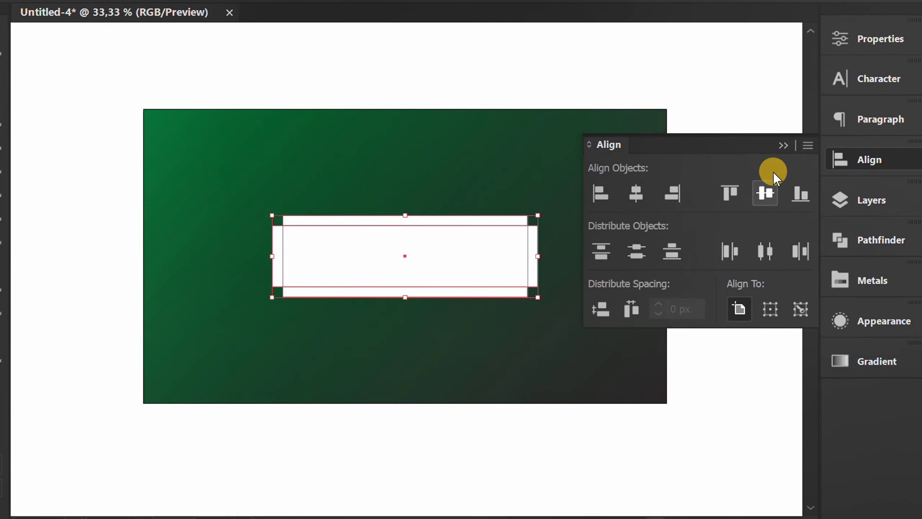
click(783, 145)
Draw an 80 × 80 px square and rotate it 45° into a diamond
key(m)
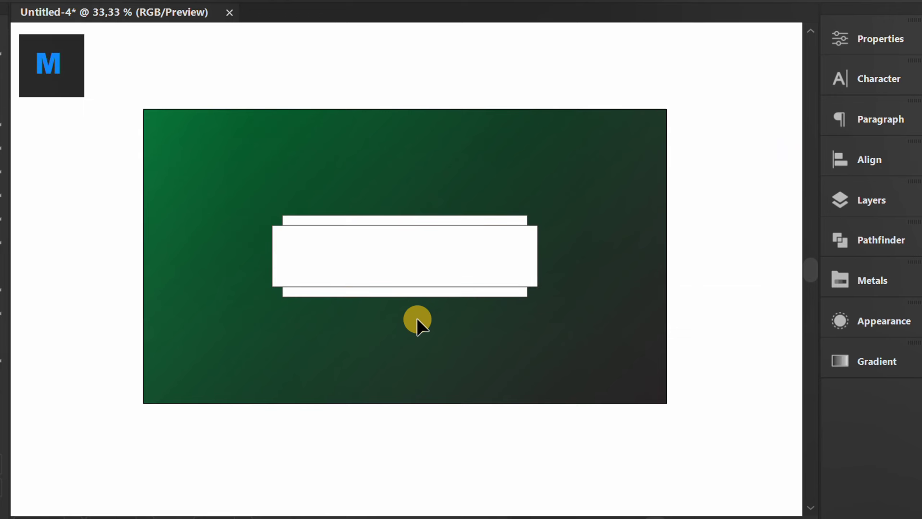
click(262, 176)
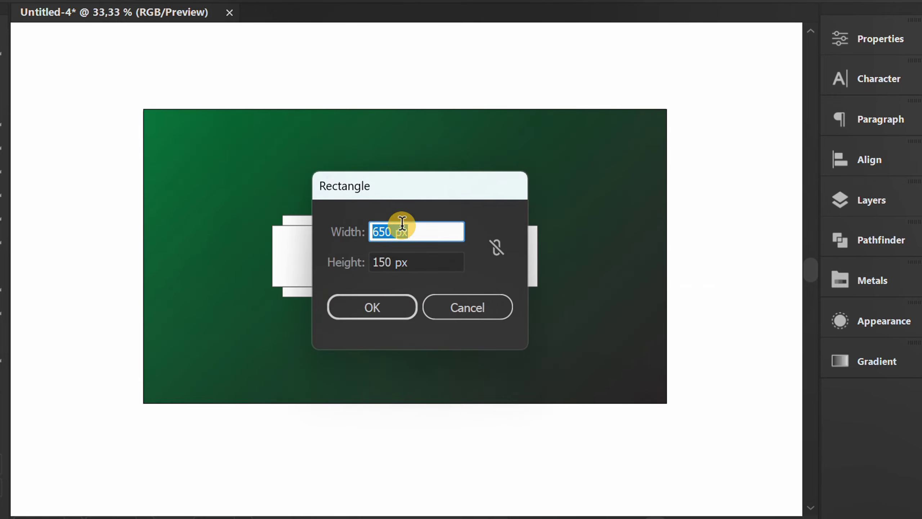
text(80)
key(Tab)
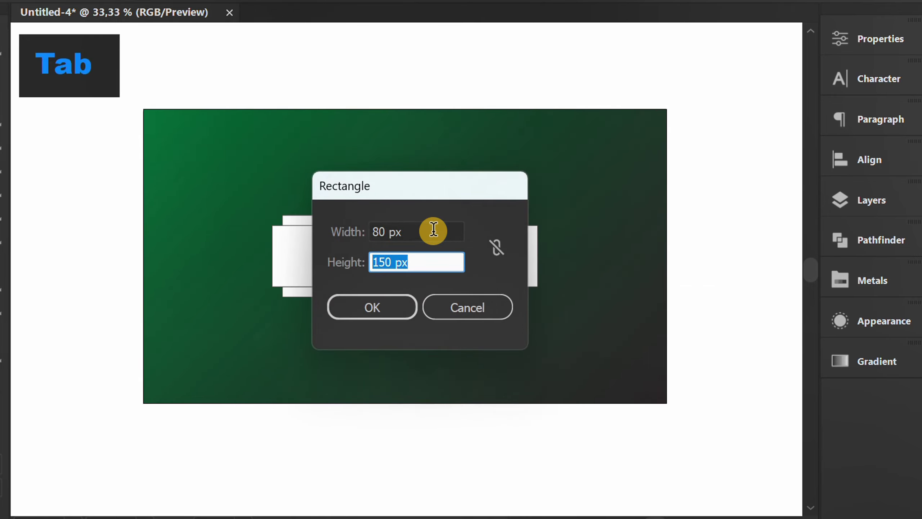
text(80)
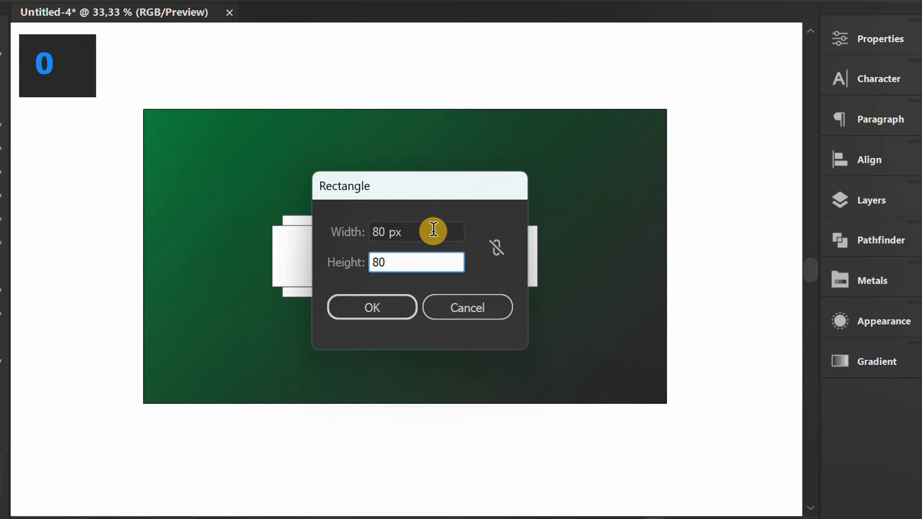
click(373, 304)
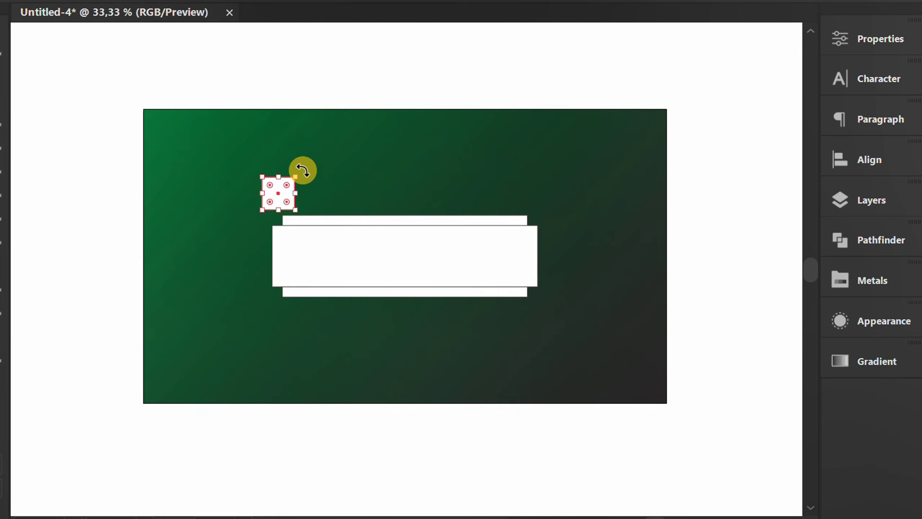
drag(303, 170, 537, 255)
key(v)
key(v)
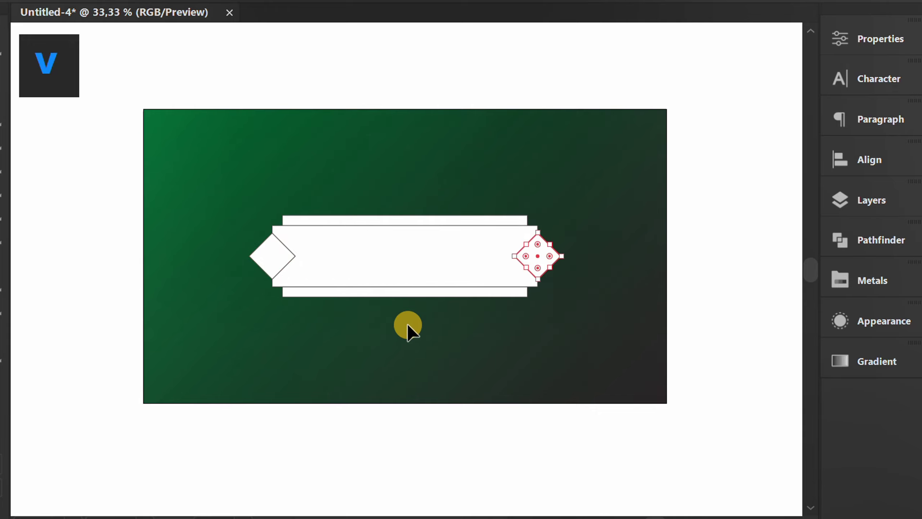
Select the rectangles and end diamonds and unite them with Pathfinder
click(407, 325)
drag(486, 246, 254, 315)
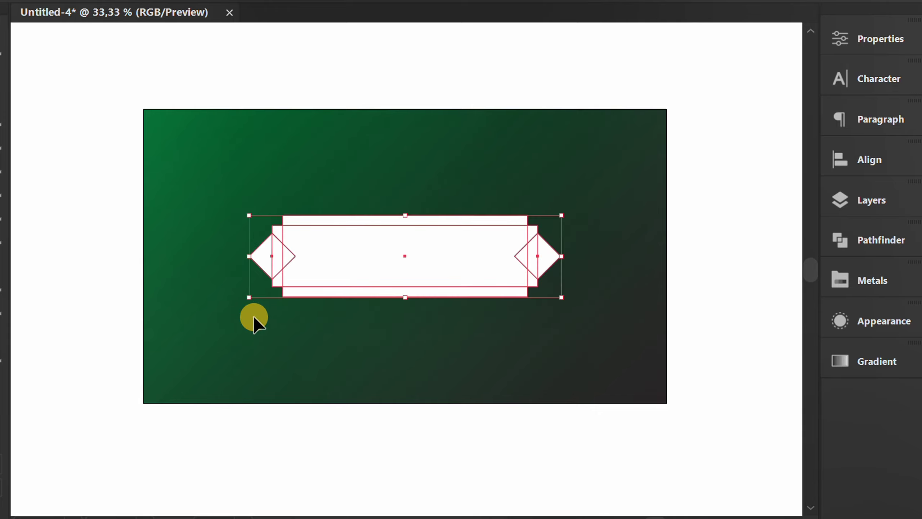
click(864, 247)
click(614, 277)
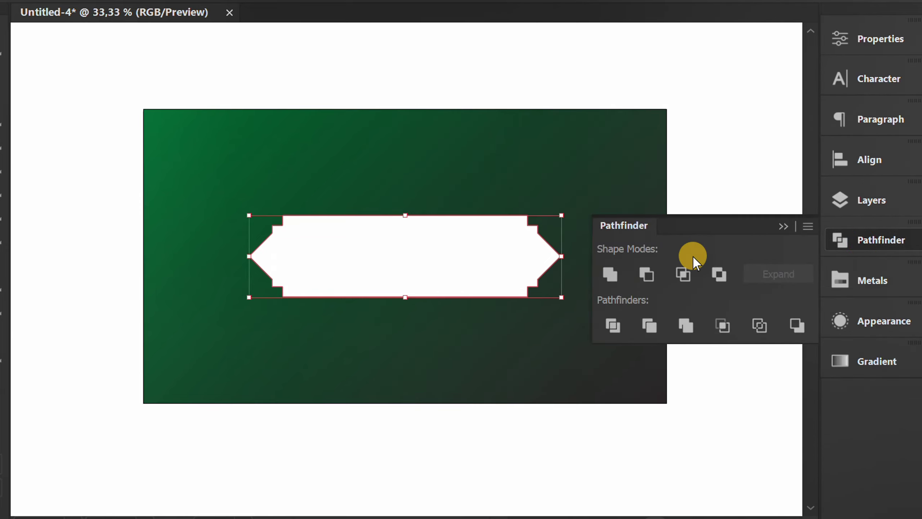
click(783, 226)
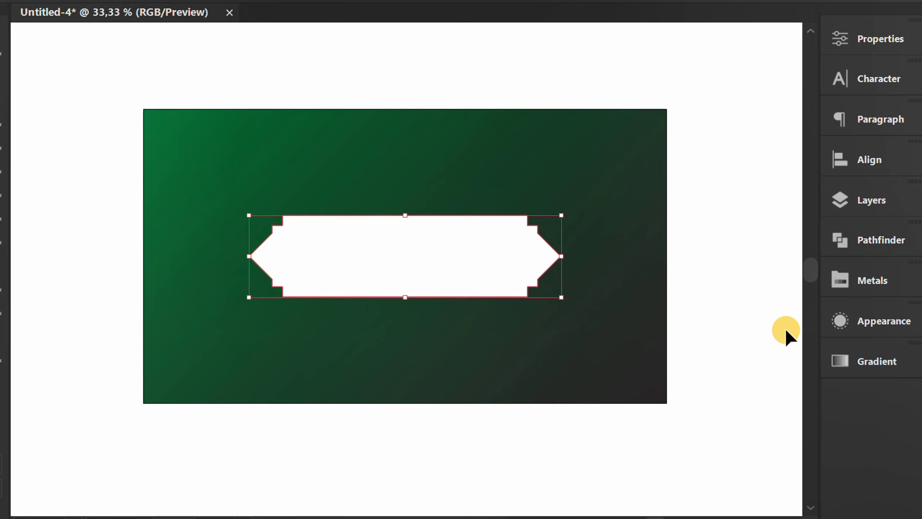
Fill the banner with the green gradient at a -90° angle
click(849, 361)
drag(718, 295, 696, 164)
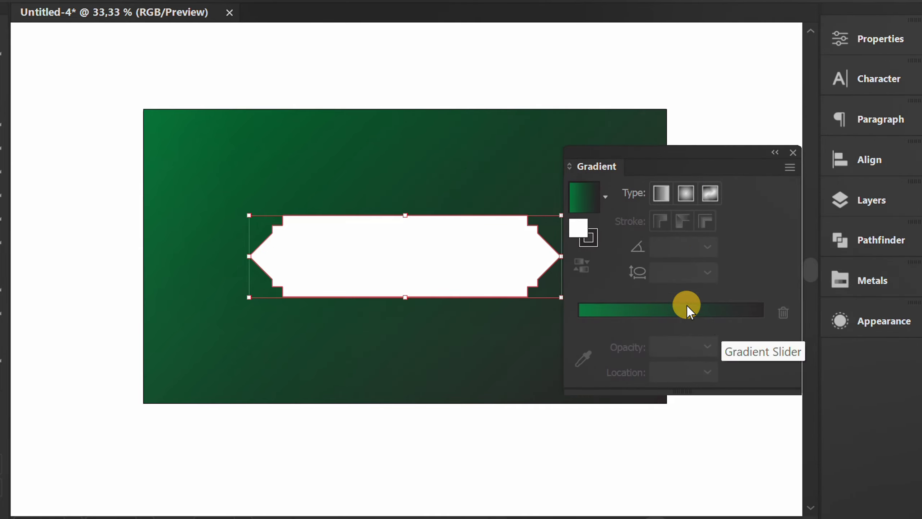
click(587, 199)
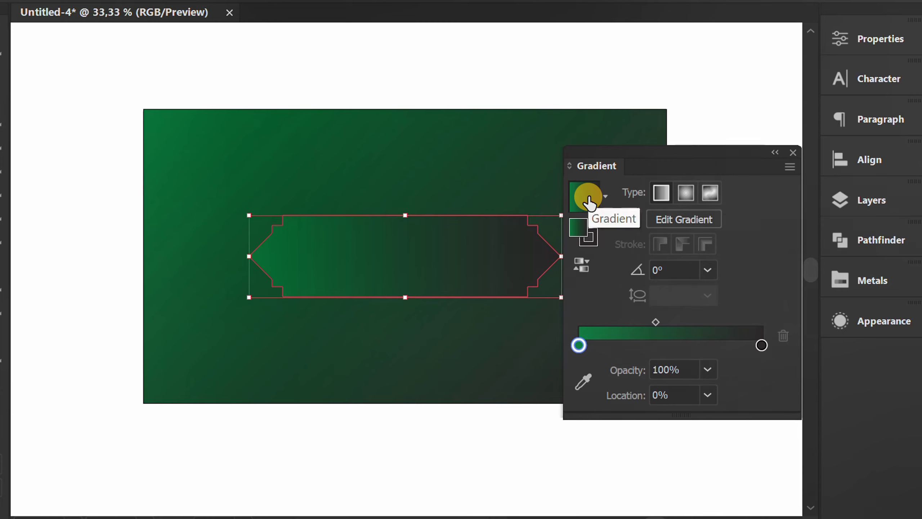
click(707, 270)
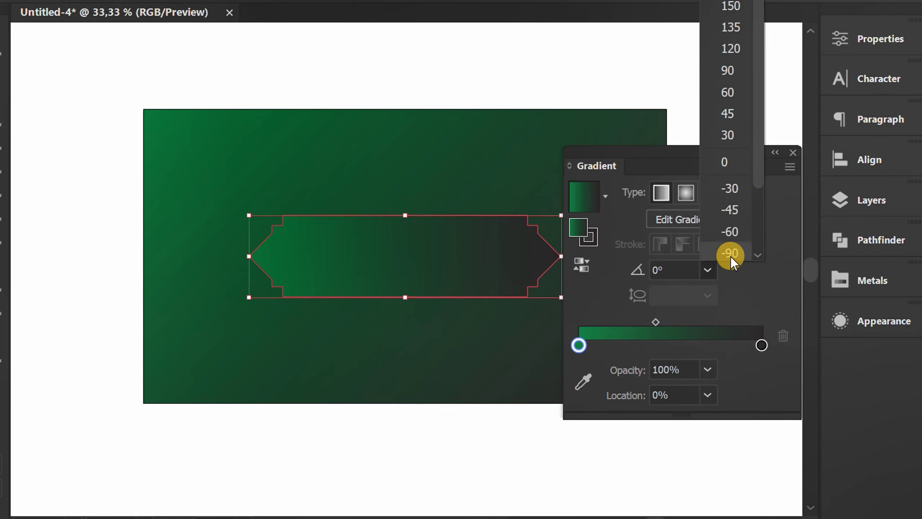
click(739, 251)
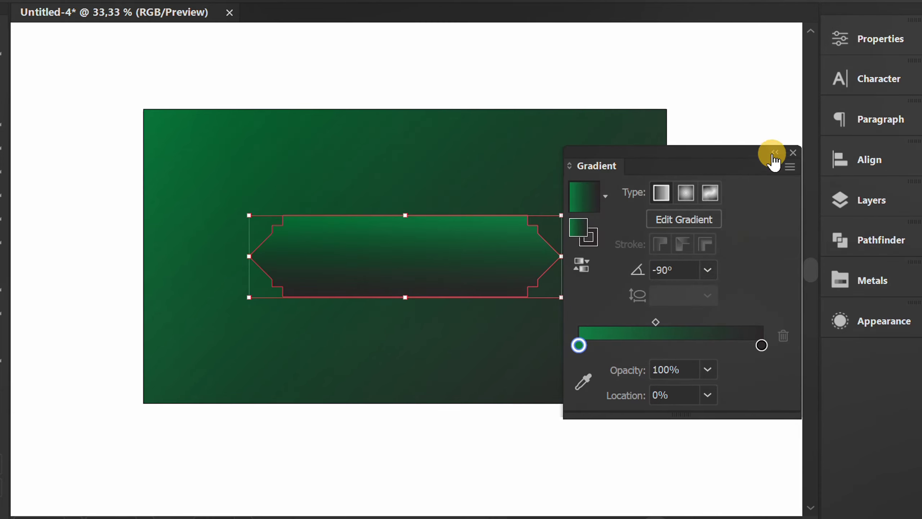
drag(753, 149, 905, 354)
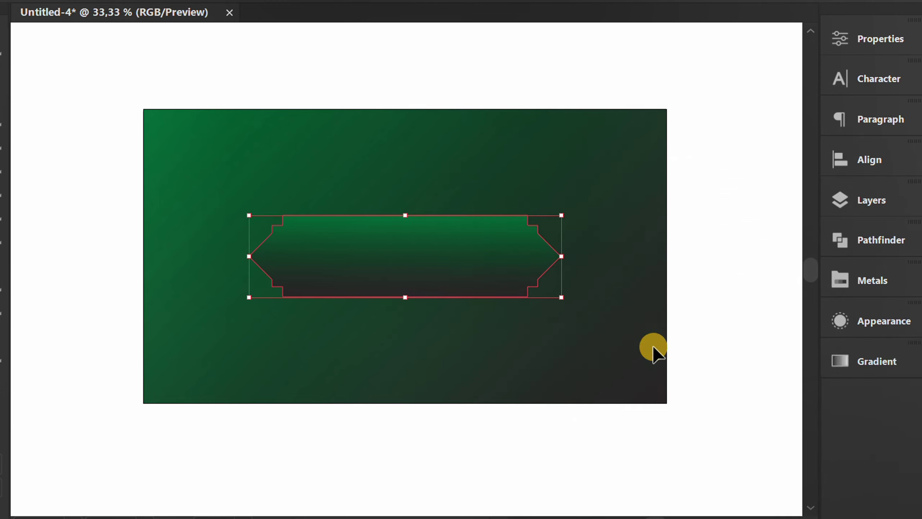
Shift the banner's gradient slightly upward with the Gradient tool
key(g)
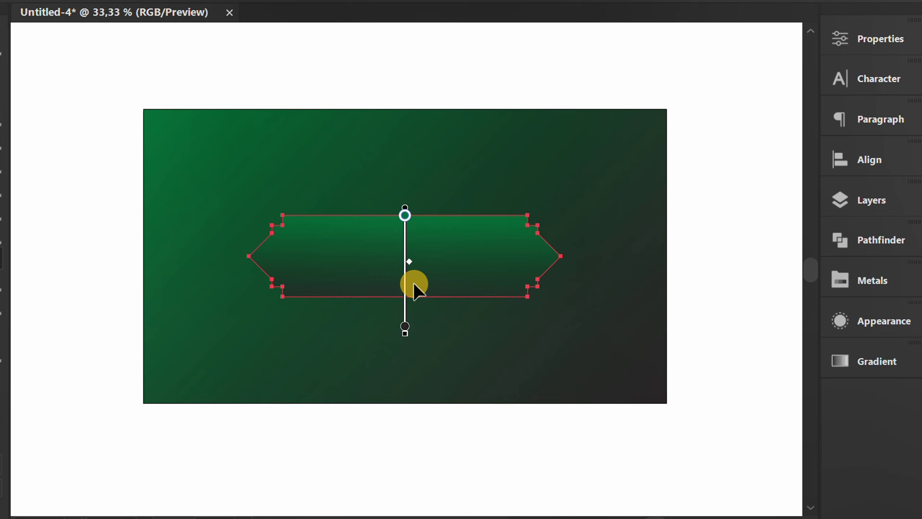
drag(405, 215, 403, 198)
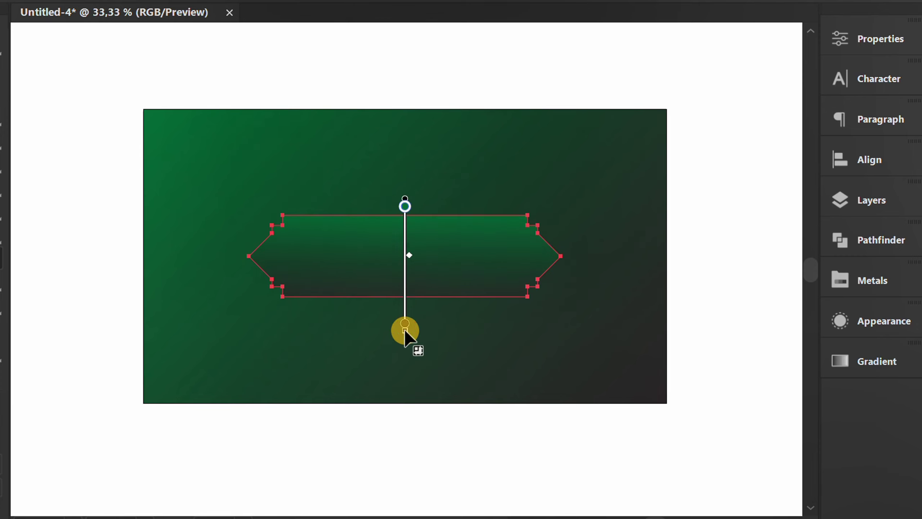
key(v)
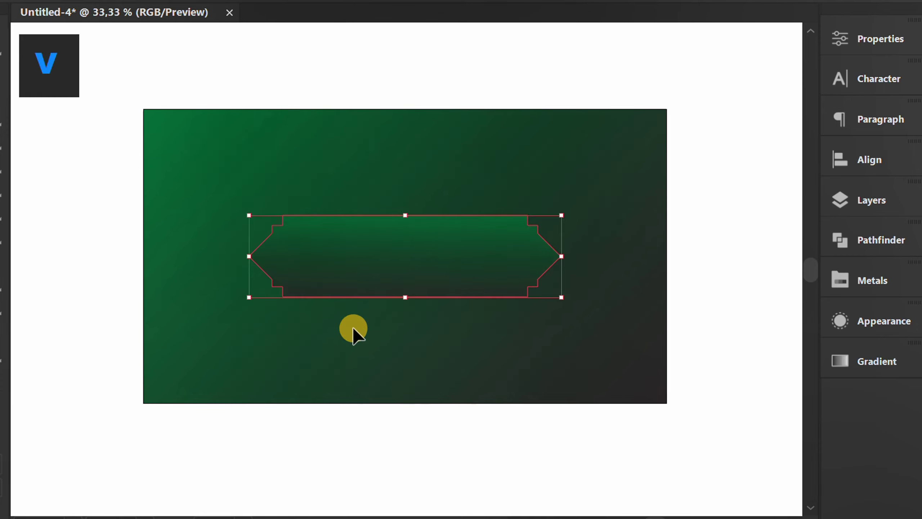
key(space)
drag(522, 343, 405, 338)
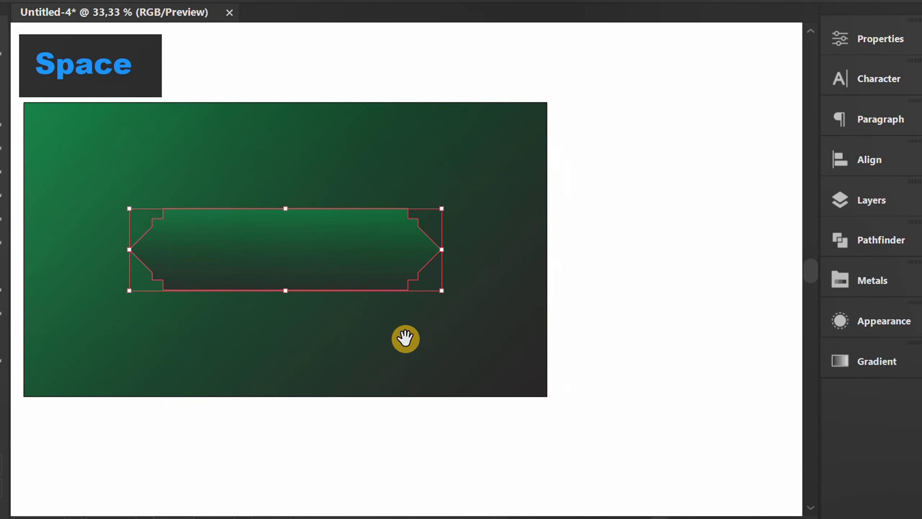
Dock the Appearance panel under the floating Gradient panel, zoom to 50%, collapse Fill and Stroke rows
click(866, 361)
drag(686, 271, 658, 30)
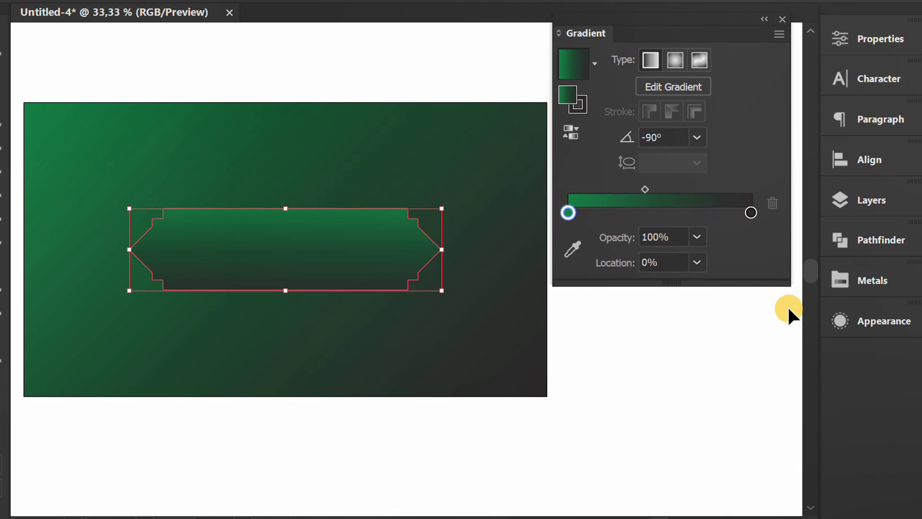
click(851, 319)
drag(698, 261, 661, 290)
drag(638, 13, 648, 11)
key(ctrl+=)
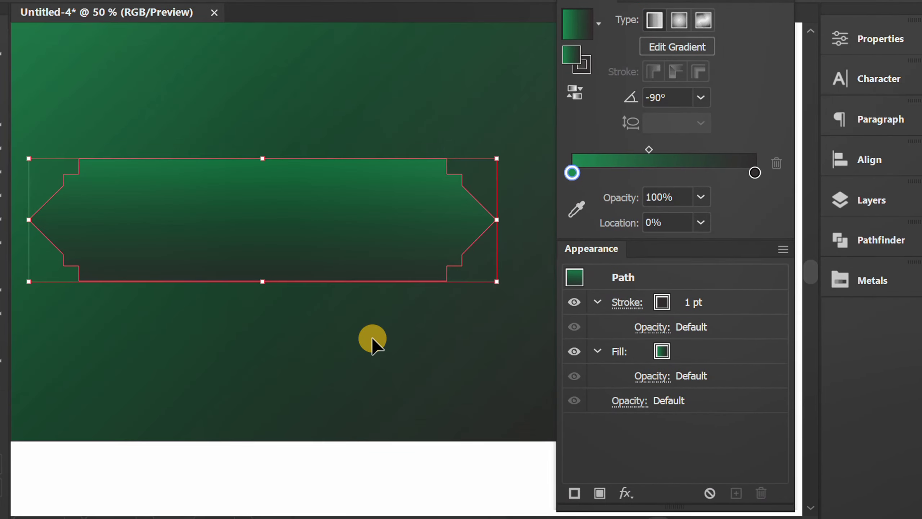
click(597, 351)
click(596, 303)
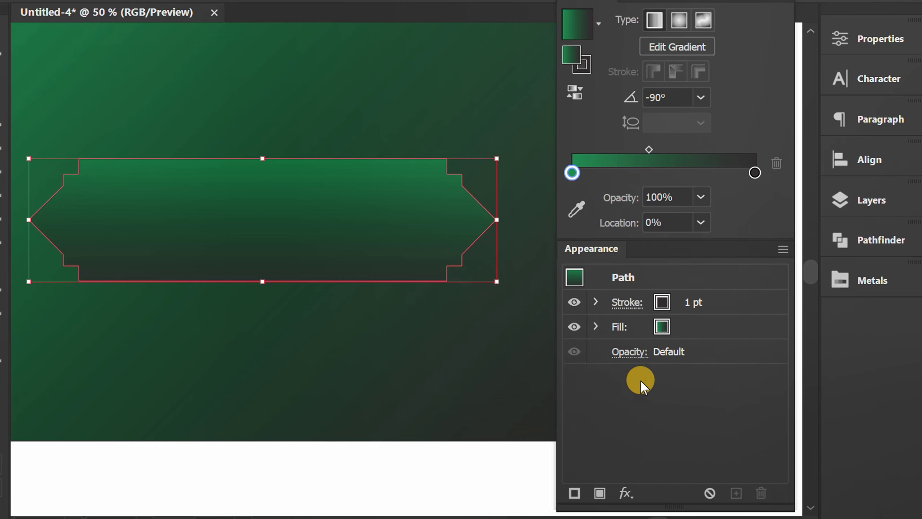
Give the banner's stroke the first gold swatch from the Metals gradient library
click(661, 304)
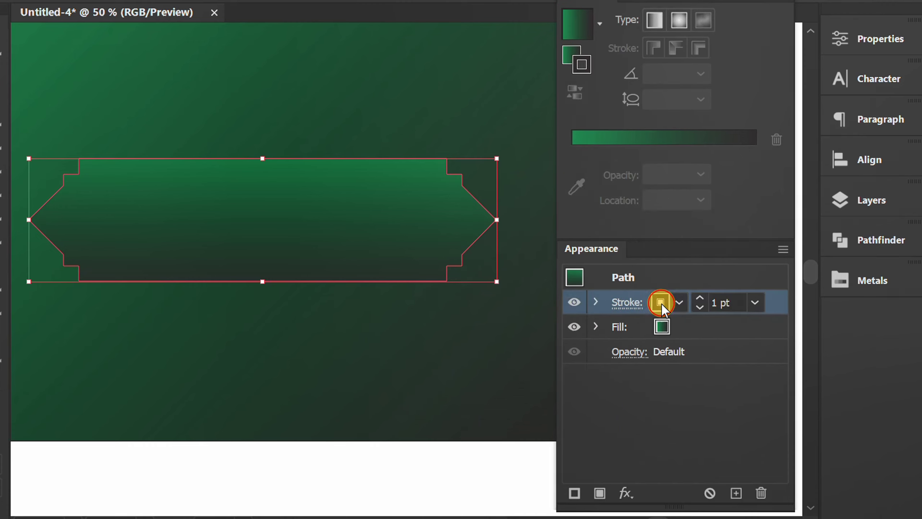
click(679, 277)
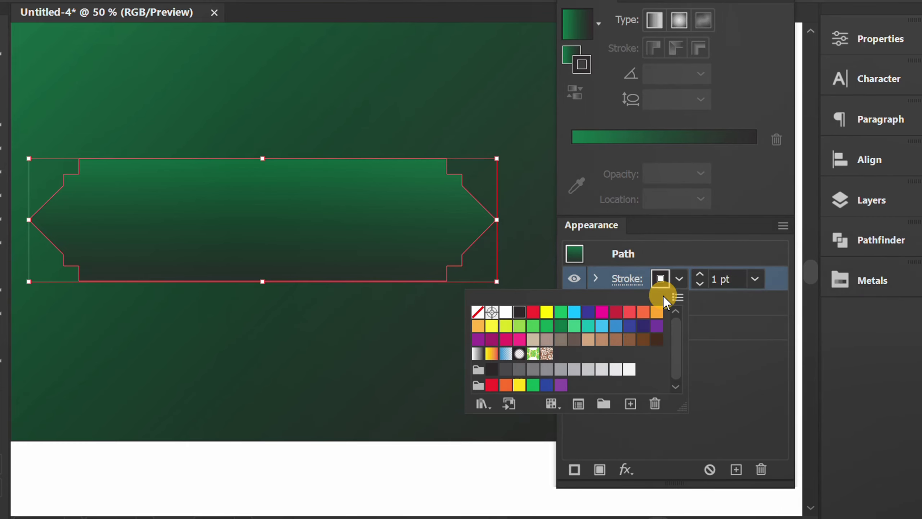
click(476, 407)
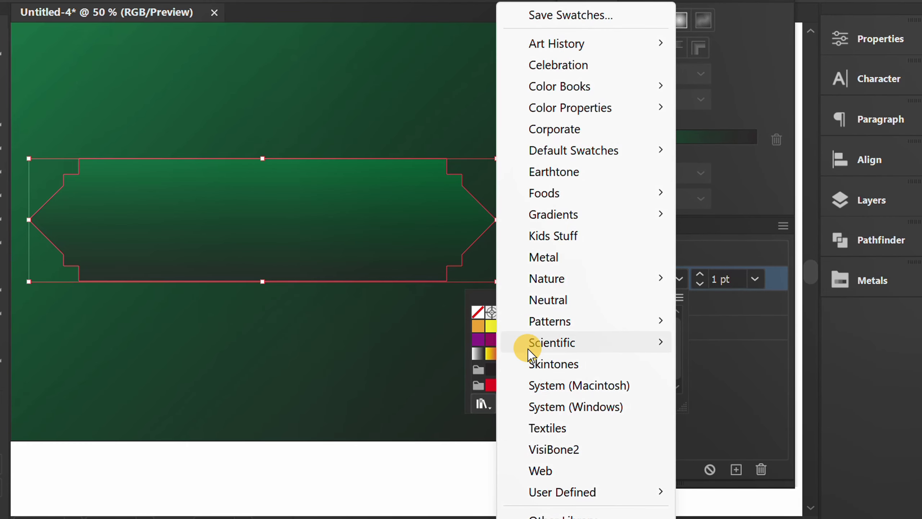
mouse_move(619, 214)
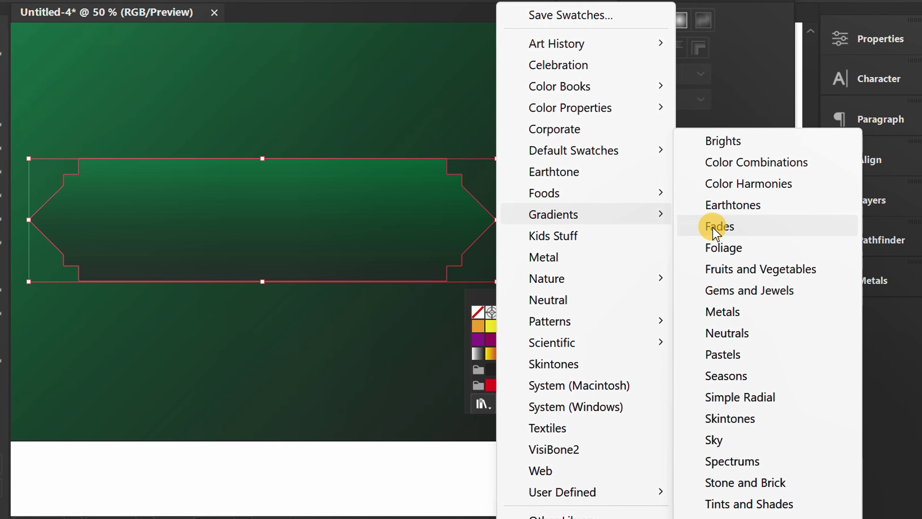
click(756, 312)
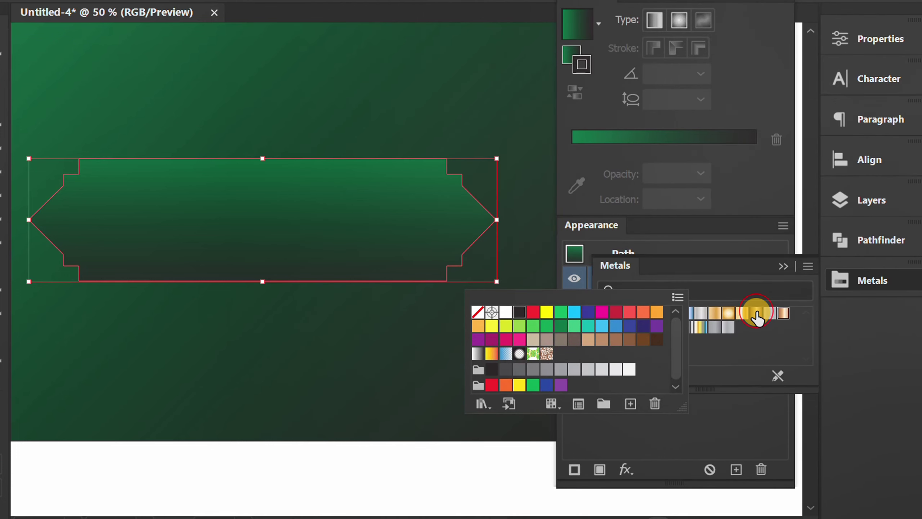
click(721, 428)
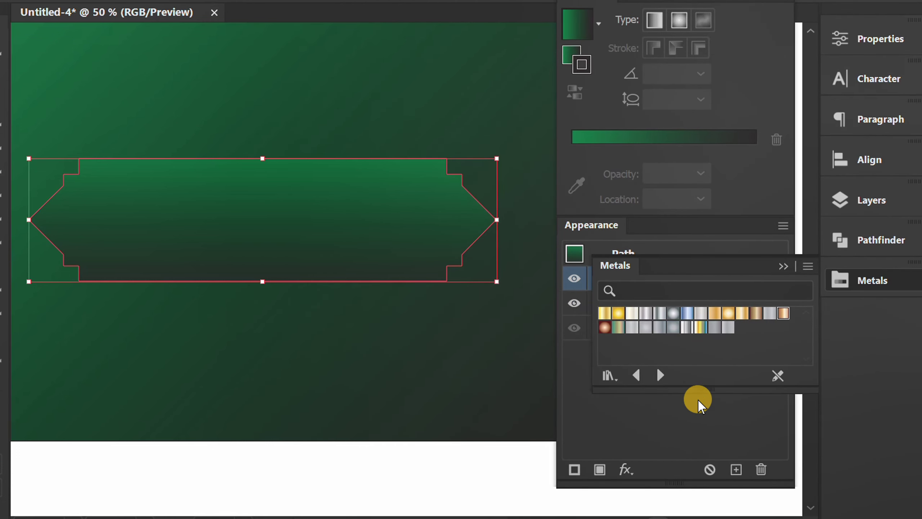
click(604, 313)
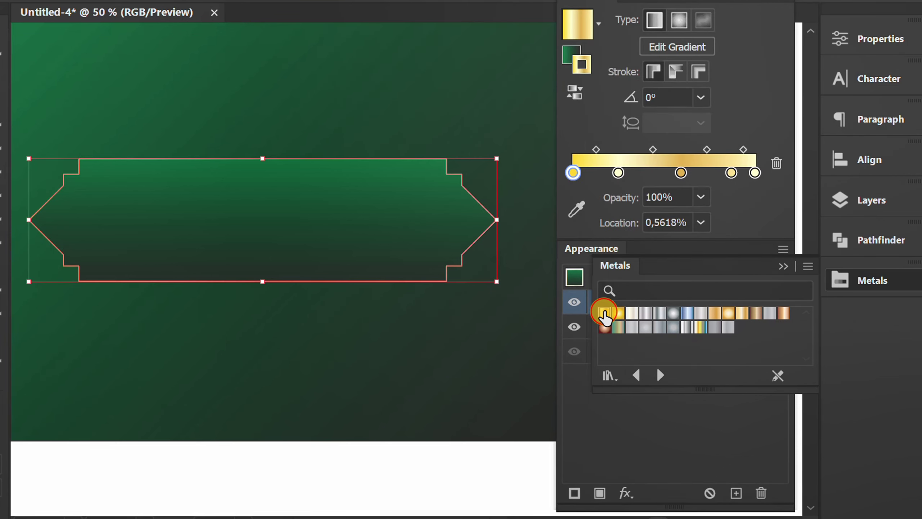
click(781, 267)
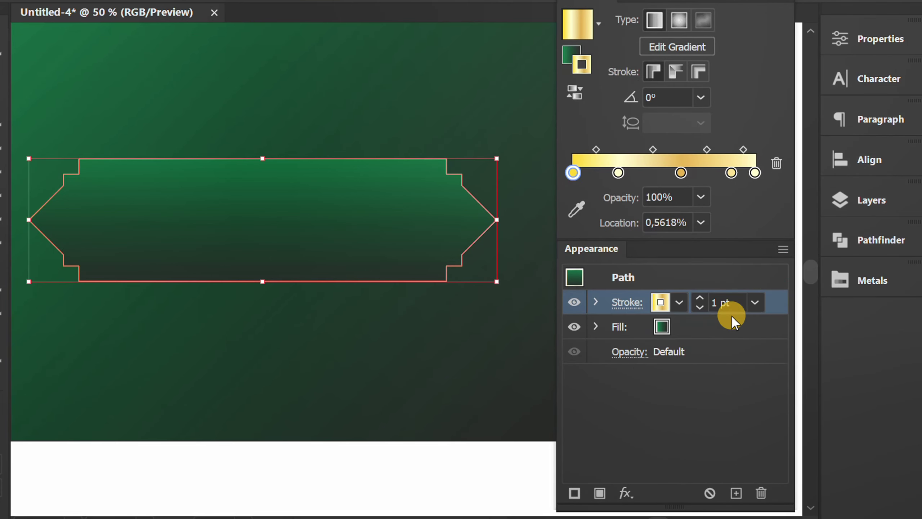
Set the gold stroke to 3 pt weight with a -45° gradient angle
click(734, 302)
text(3)
key(Return)
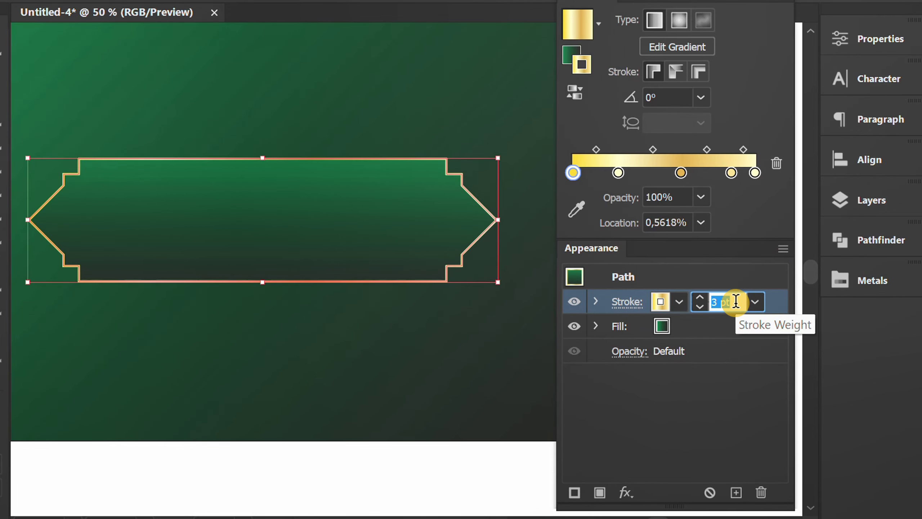
click(700, 97)
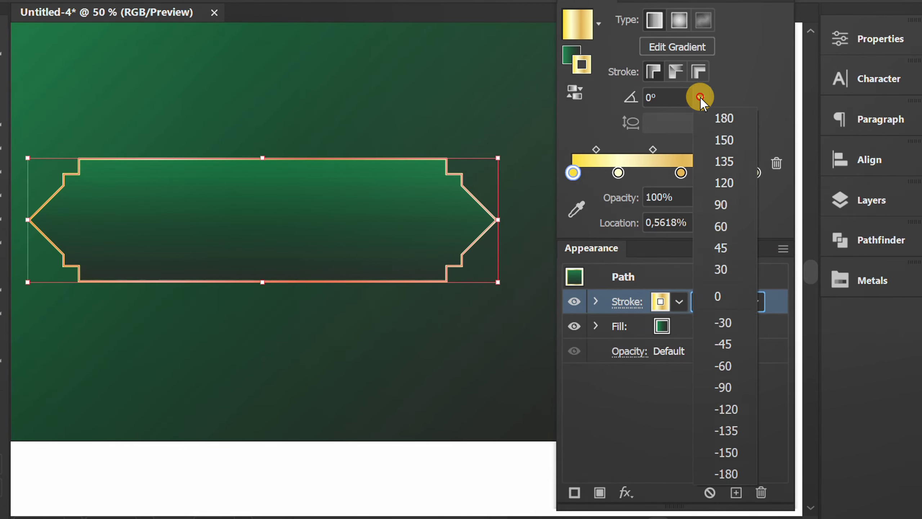
click(745, 345)
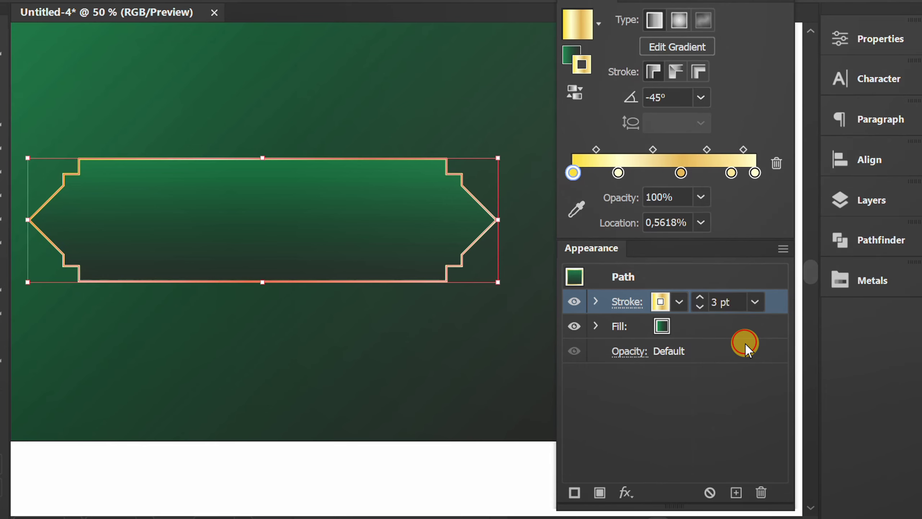
click(678, 385)
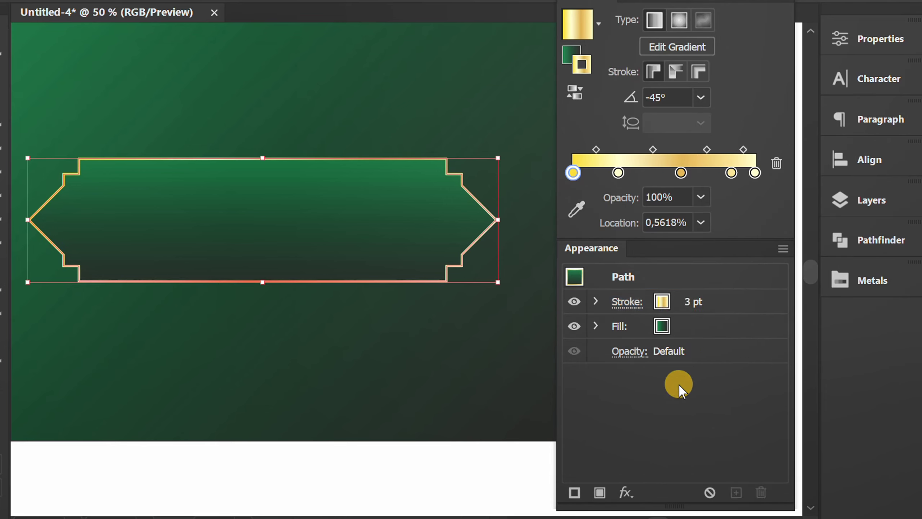
Add a second gold stroke in Appearance and set its weight to 8 pt
click(573, 492)
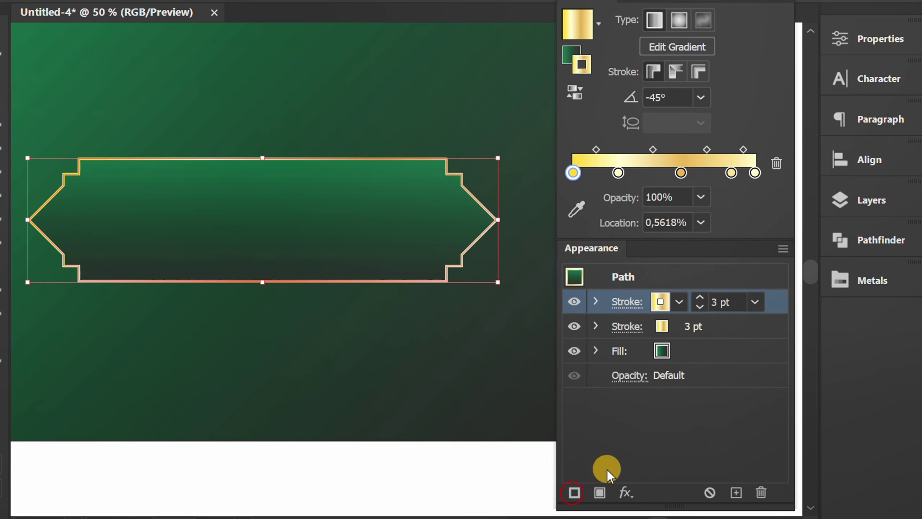
click(735, 302)
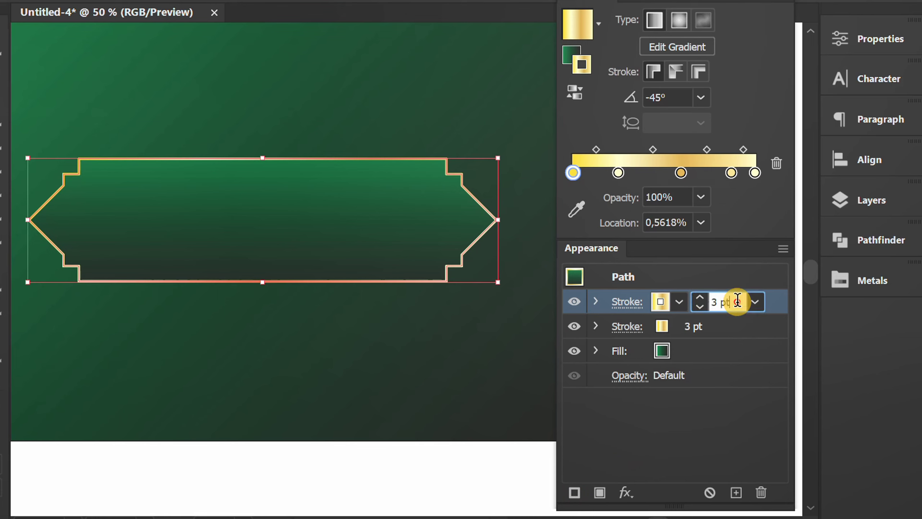
text(7)
key(Return)
key(Up)
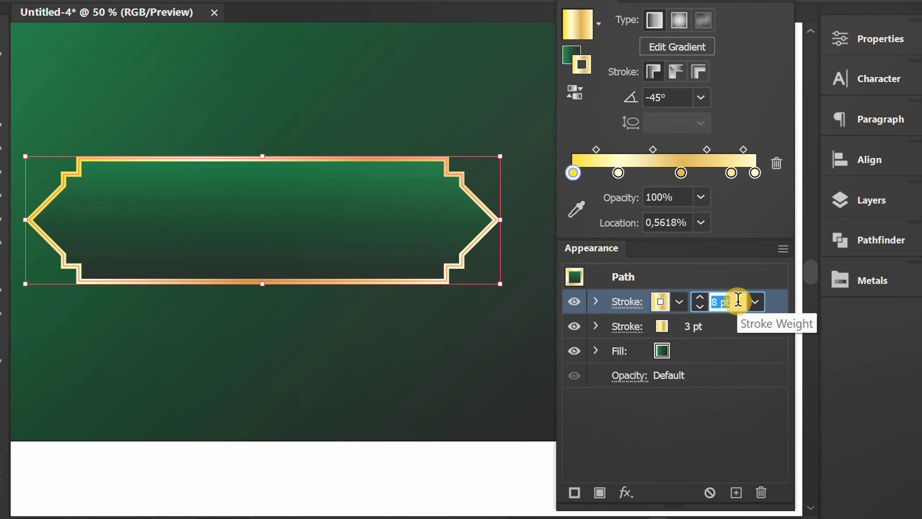
click(776, 298)
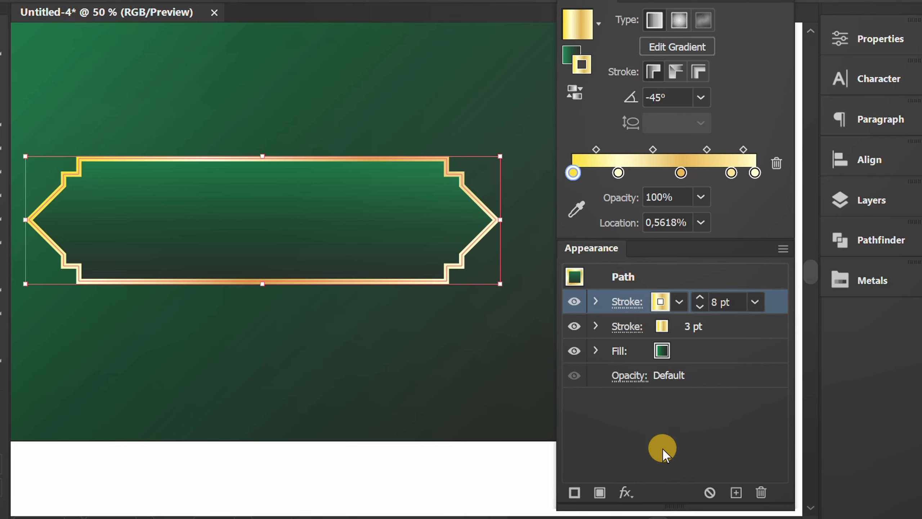
Push the new 8 pt stroke outward with Offset Path at 13 px
click(625, 491)
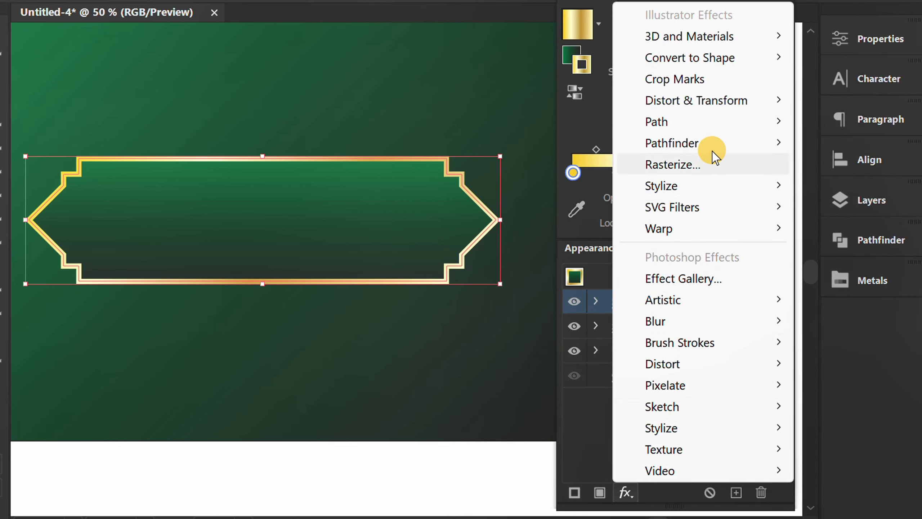
mouse_move(711, 124)
click(857, 122)
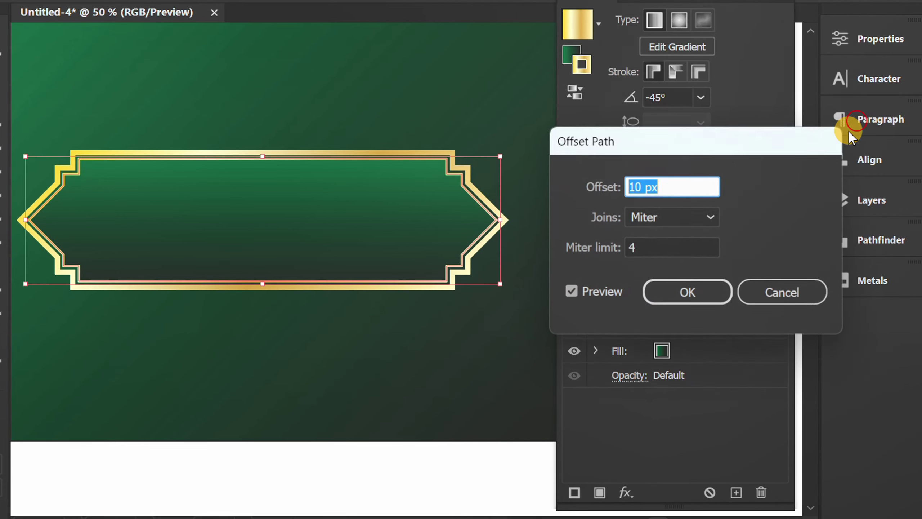
key(Up)
key(Up)
key(Up)
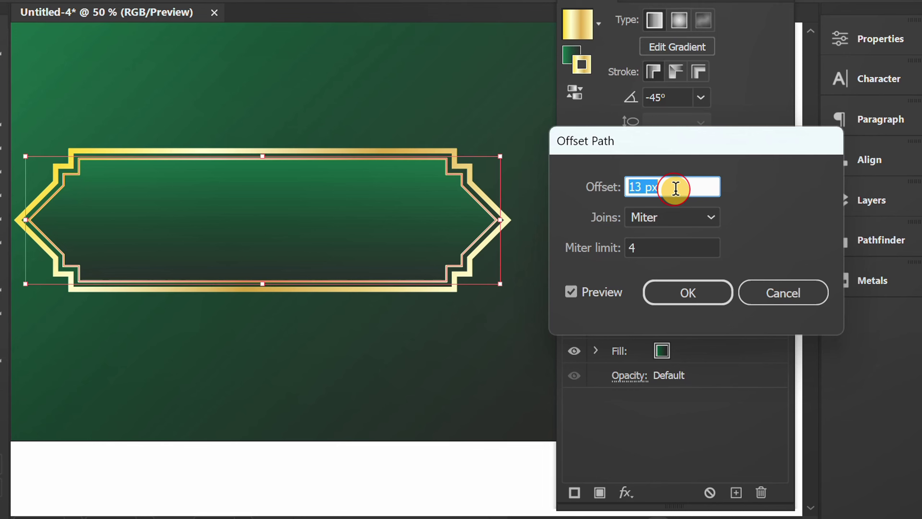
Confirm the 13 px offset, then give the banner path a Multiply 50% drop shadow with 3 px offsets and blur
click(680, 293)
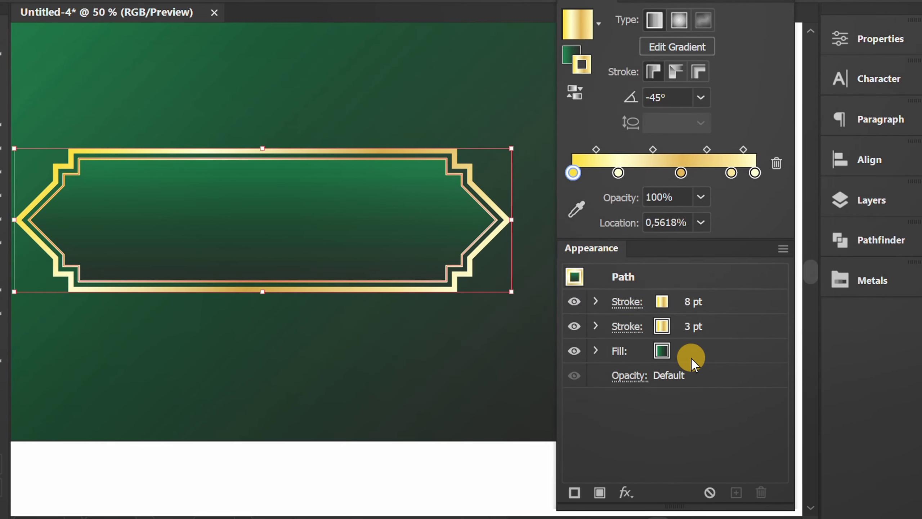
click(680, 275)
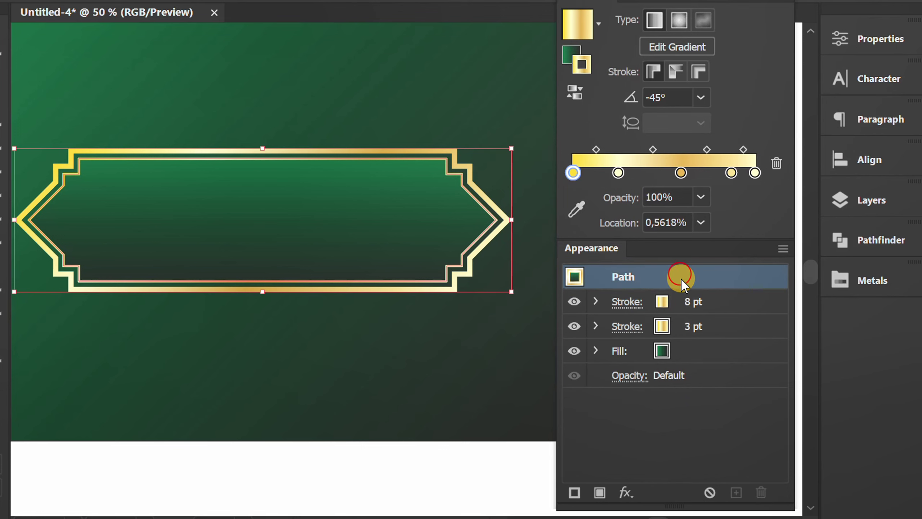
click(627, 492)
mouse_move(736, 189)
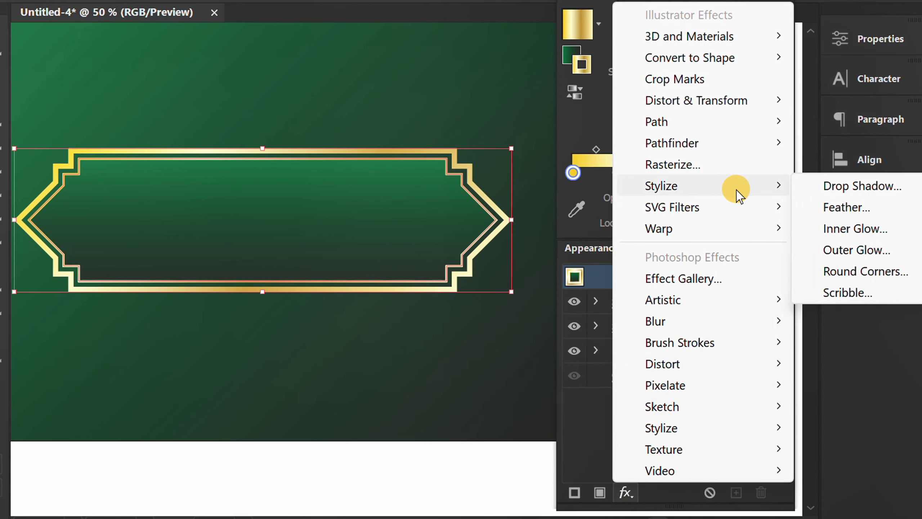
click(884, 184)
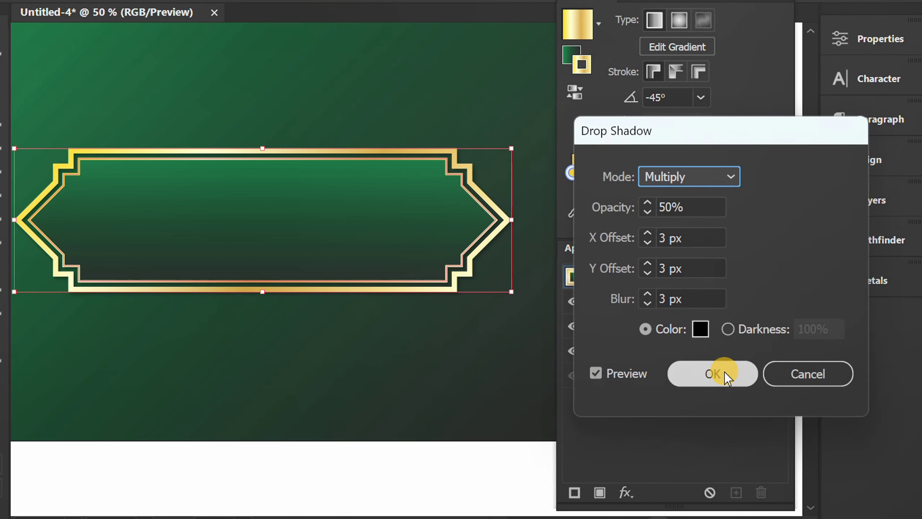
click(700, 207)
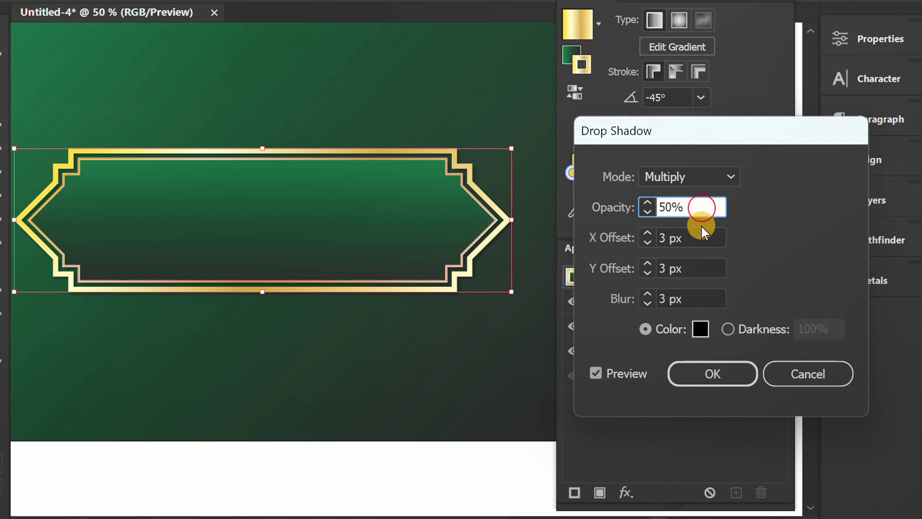
click(699, 237)
click(700, 267)
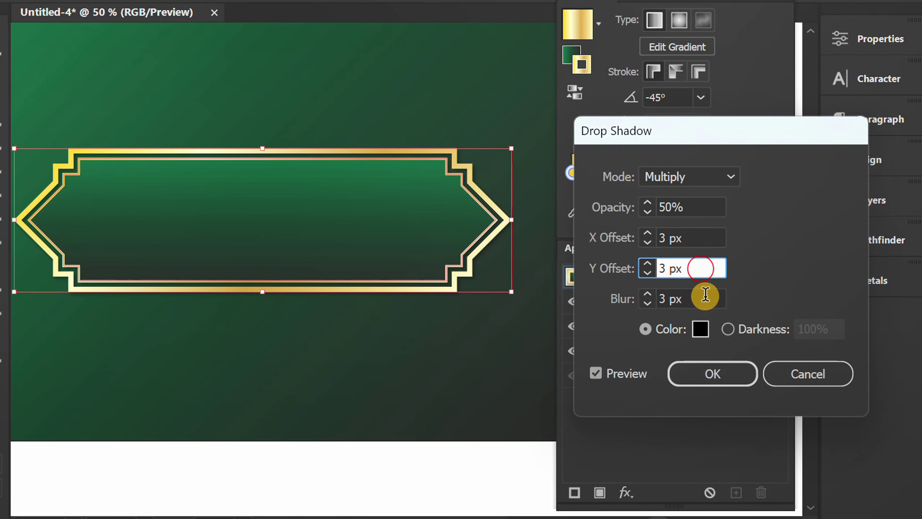
click(704, 299)
click(716, 377)
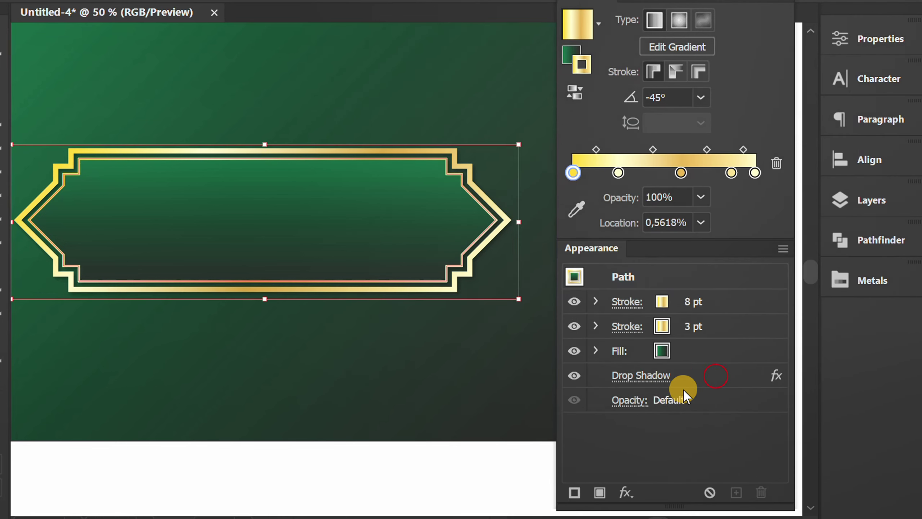
Place a new text object inside the frame and set its font to Ketupat Ramadhan
click(323, 381)
key(t)
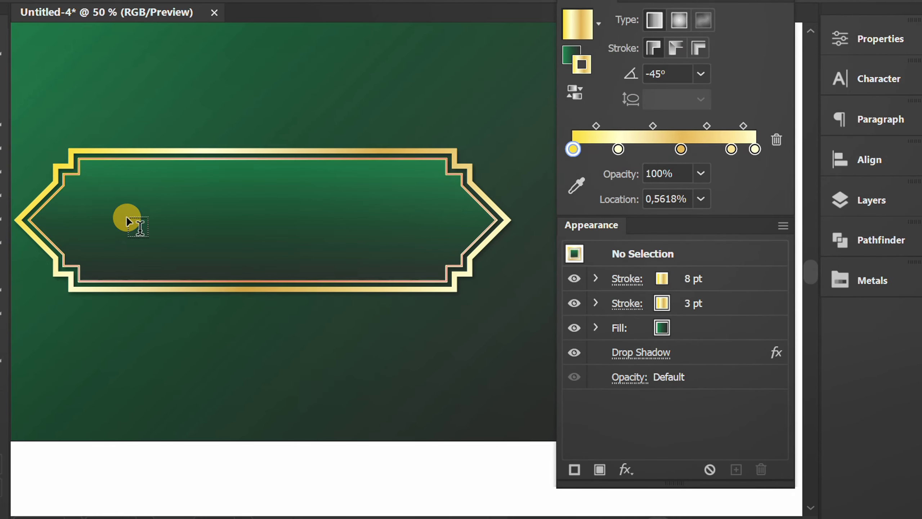
click(127, 215)
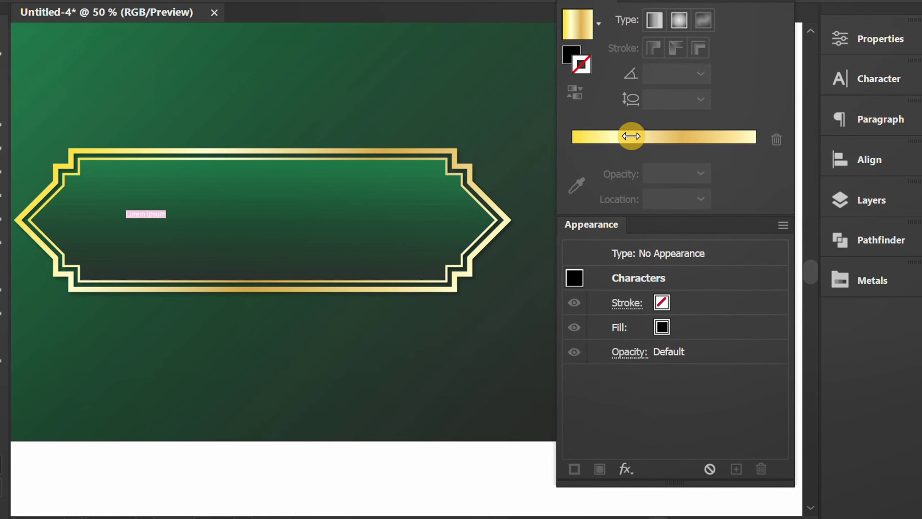
click(878, 81)
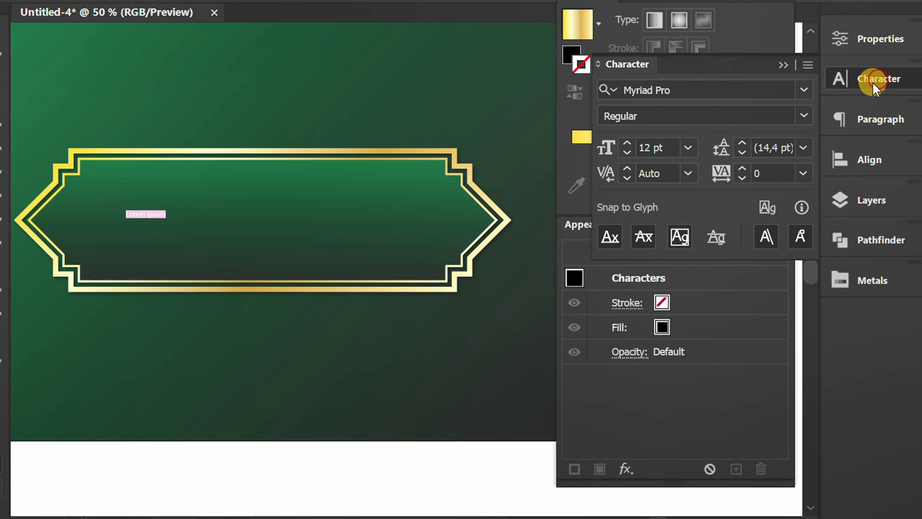
click(727, 90)
text(ketu)
click(814, 183)
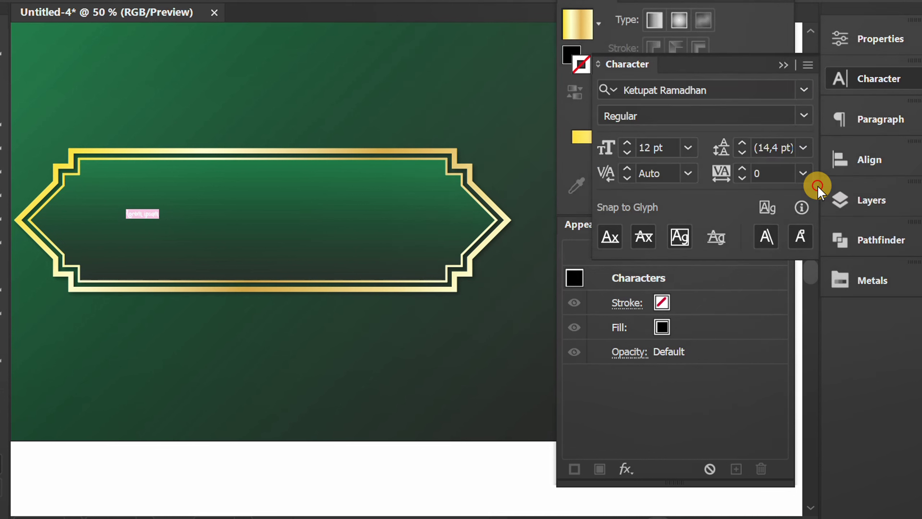
click(668, 116)
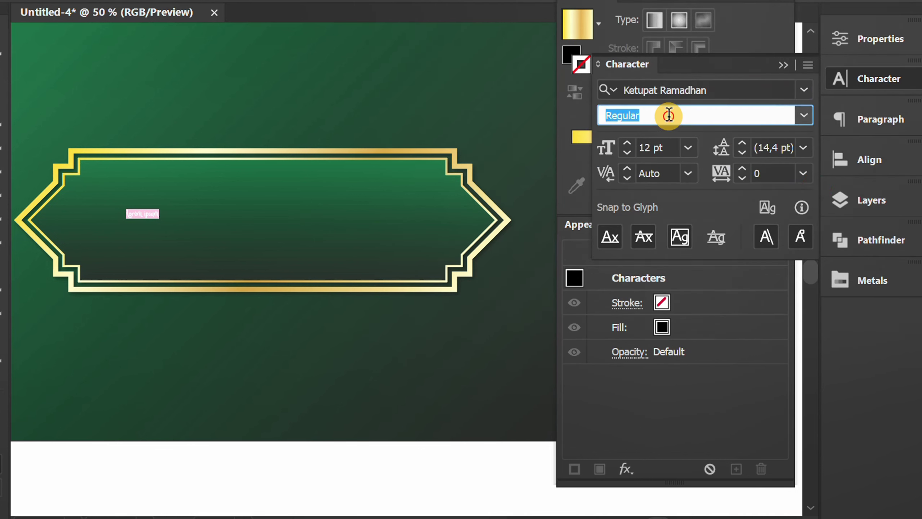
Set the font size to 80 pt and type 'Ramadhan Kareem'
click(668, 147)
click(635, 147)
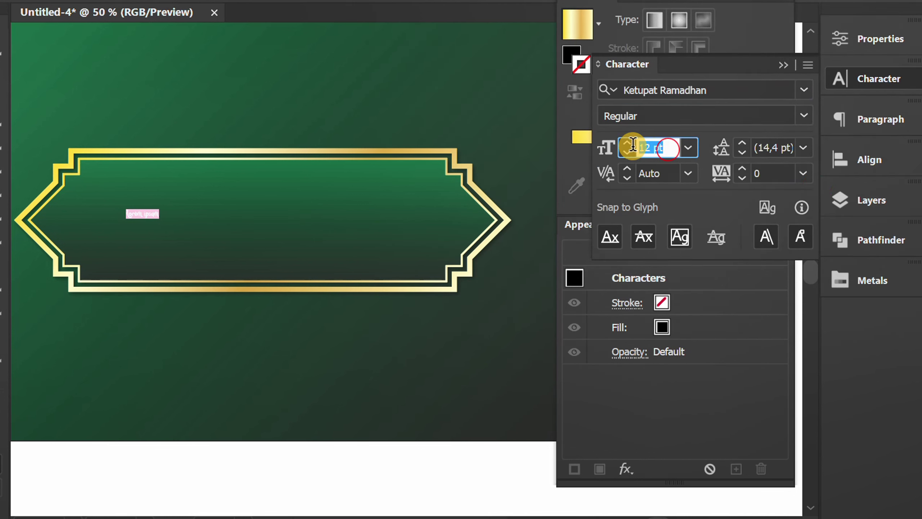
text(80)
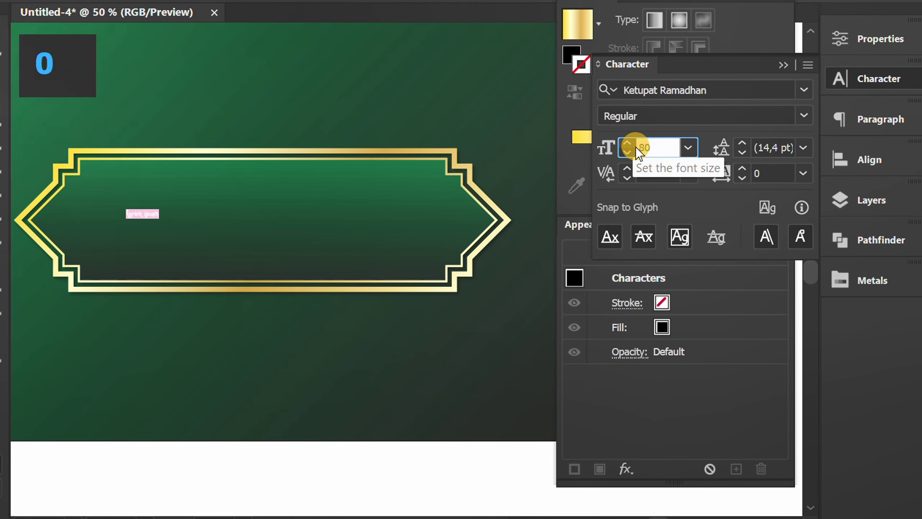
key(Return)
text(Ram)
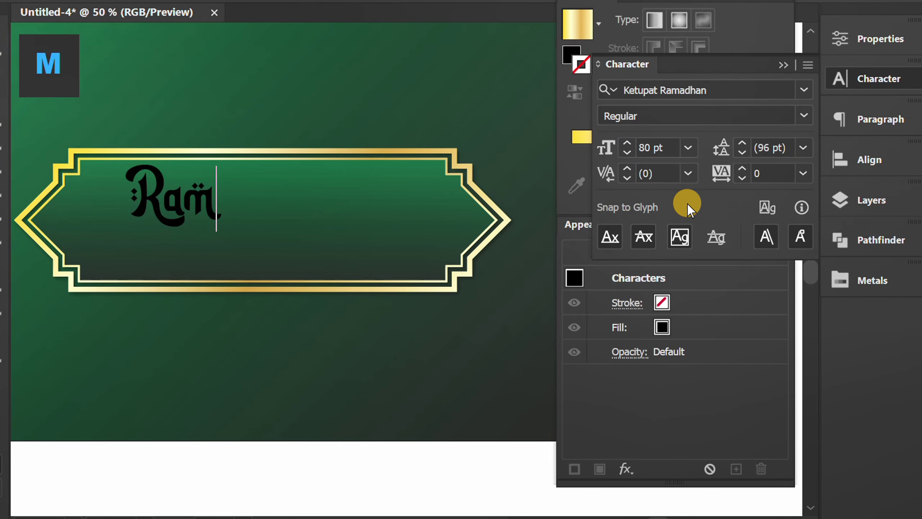
text(adhan Kareem)
key(Escape)
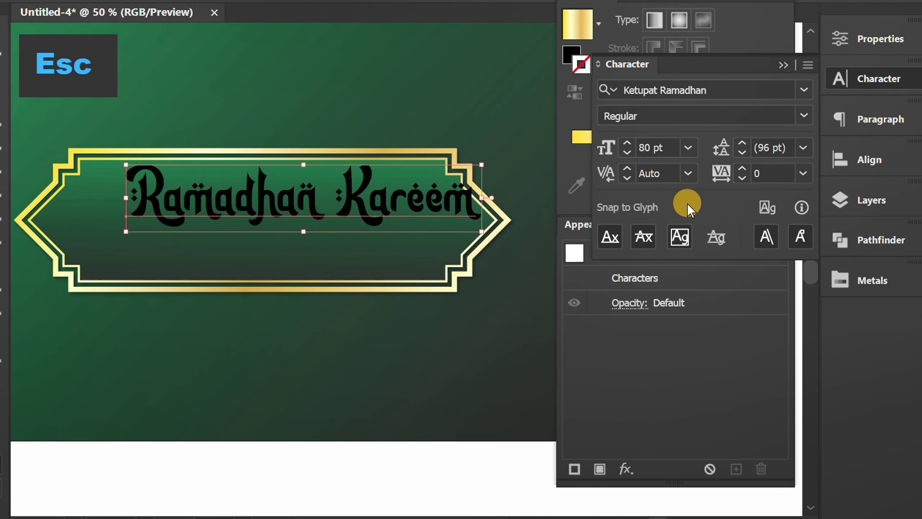
Align the 'Ramadhan Kareem' text to the artboard's horizontal and vertical centre
click(865, 157)
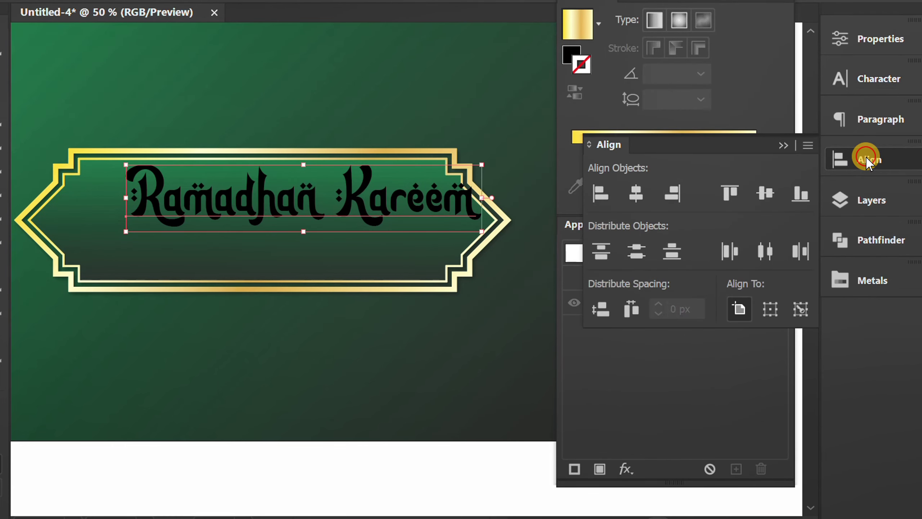
click(639, 193)
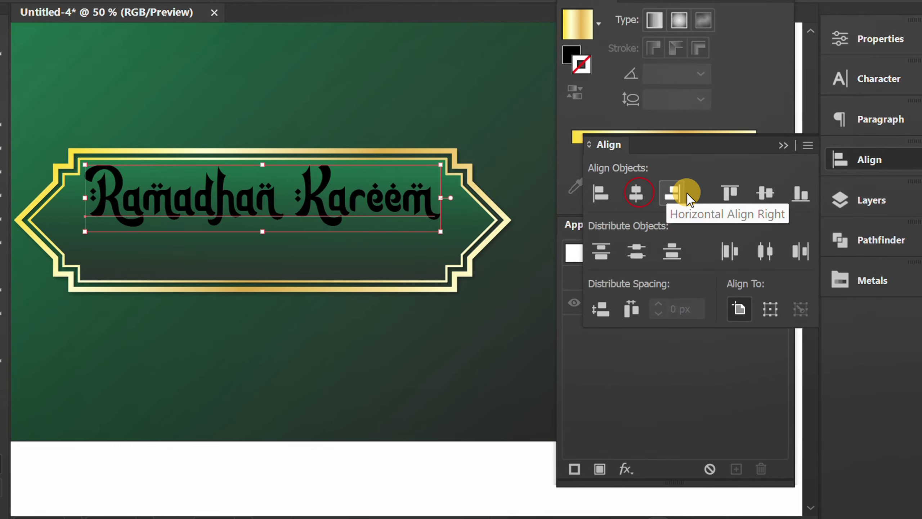
click(760, 191)
click(778, 150)
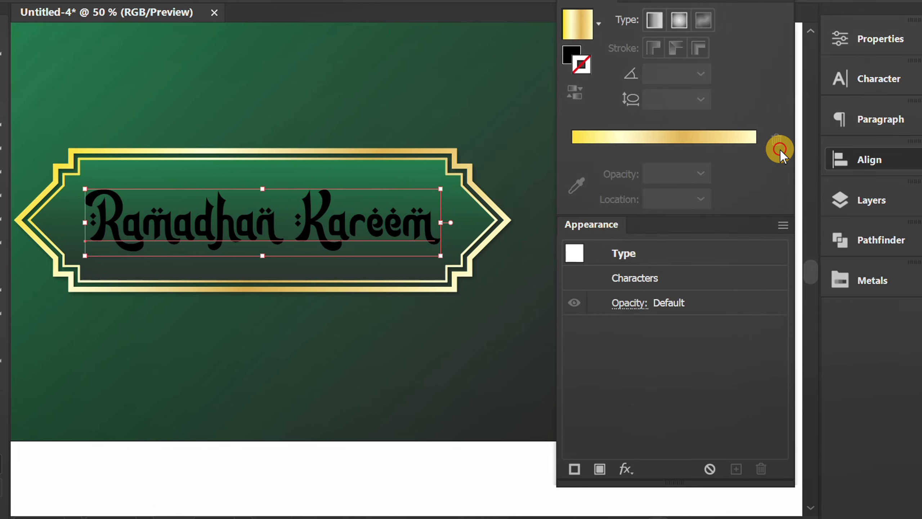
click(854, 36)
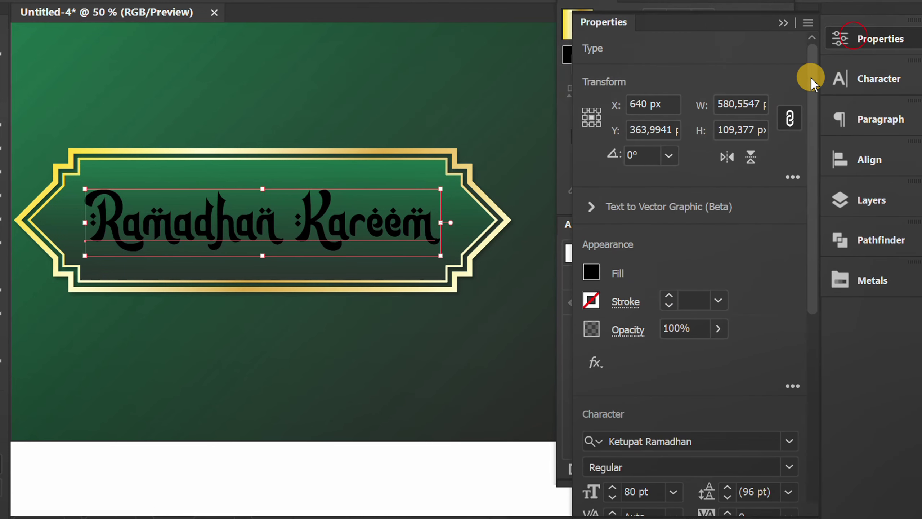
Remove the text's solid black fill by setting it to None
click(592, 270)
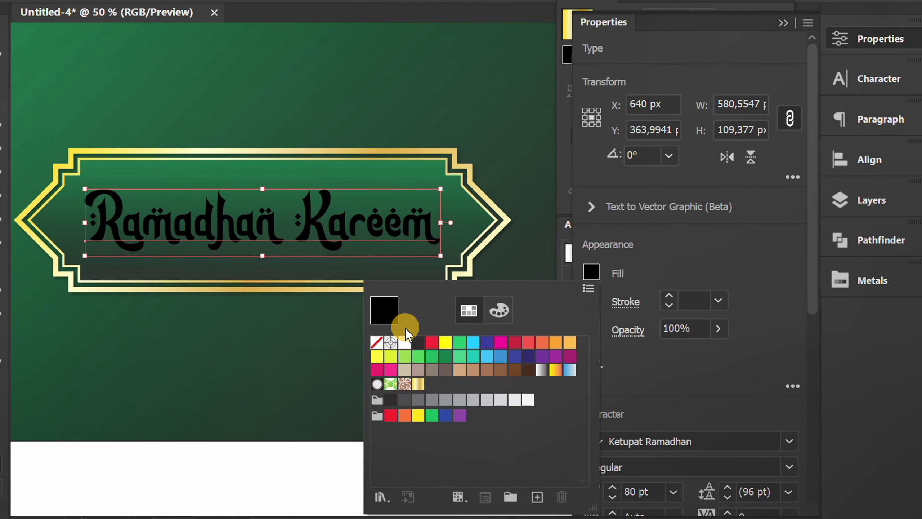
click(376, 342)
click(714, 242)
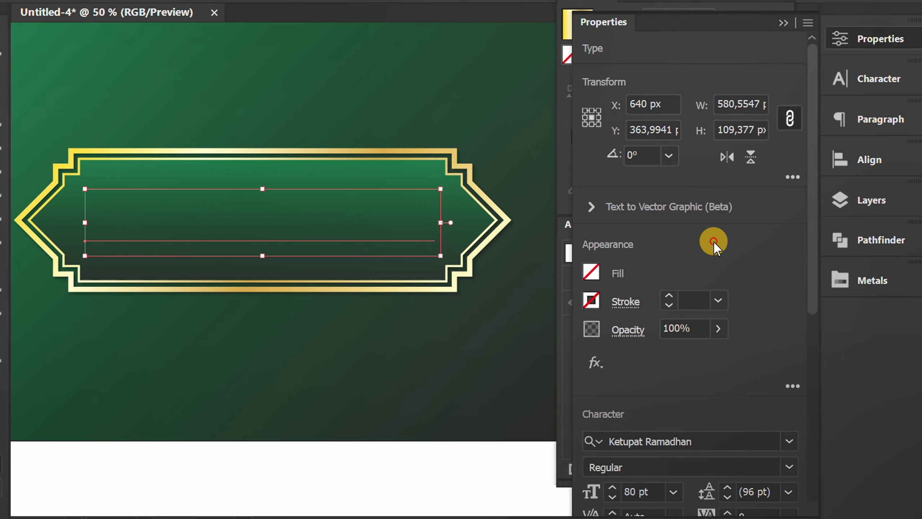
click(783, 23)
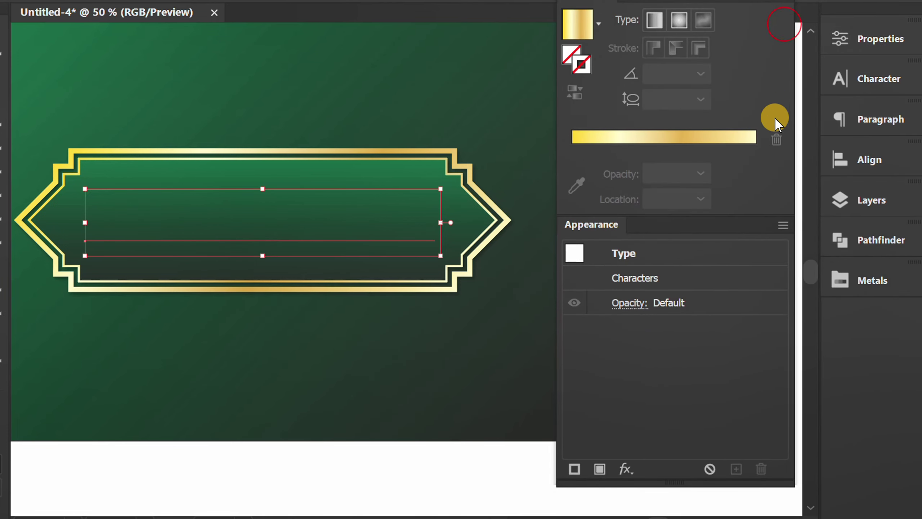
Add a new fill with the gold gradient swatch at a -45° angle
click(599, 469)
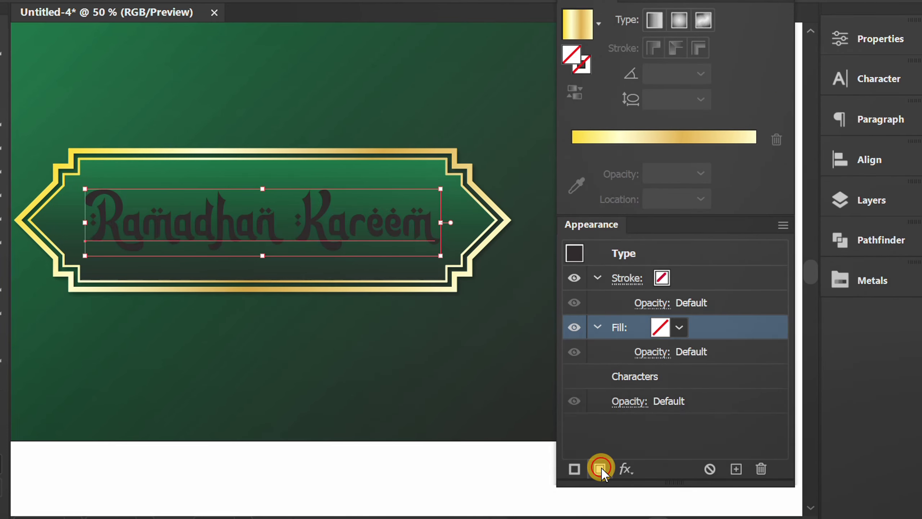
click(679, 327)
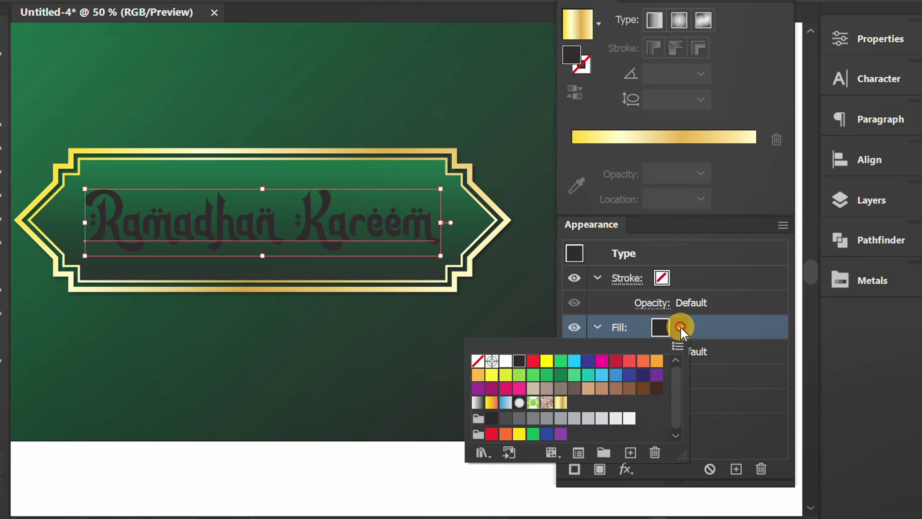
click(567, 400)
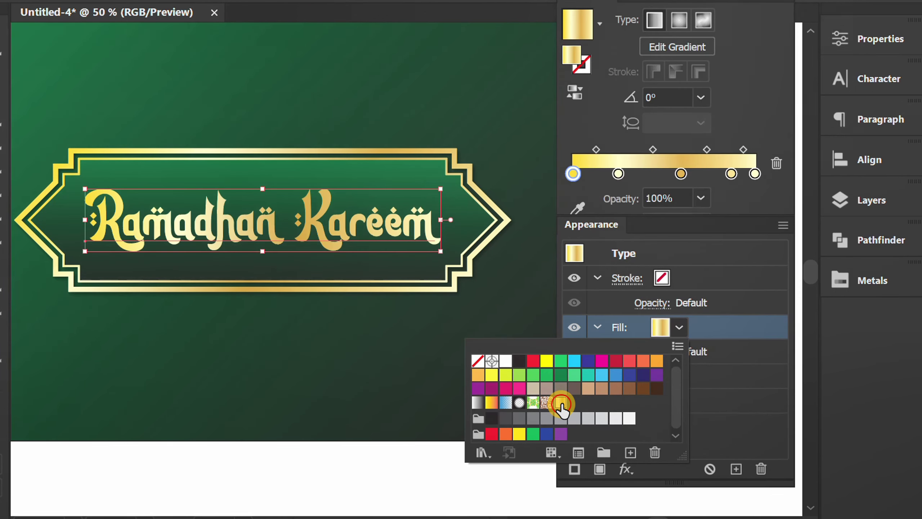
click(715, 415)
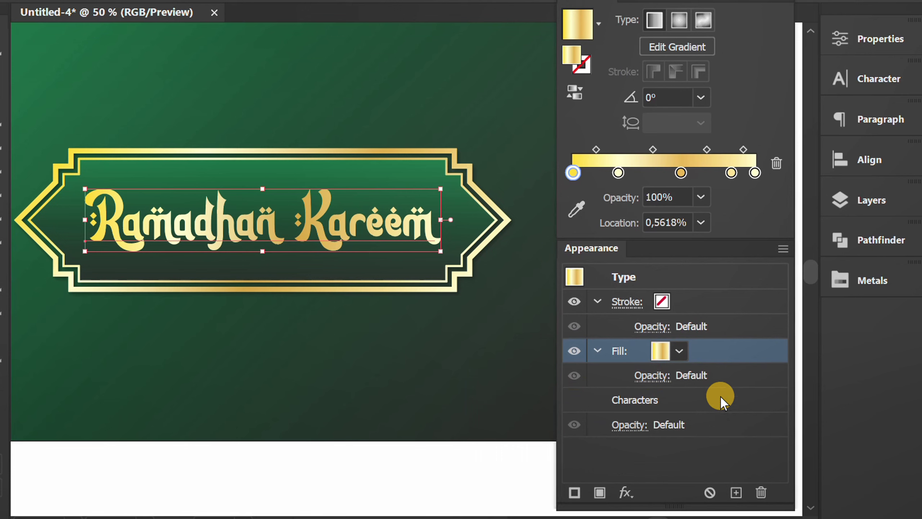
click(700, 98)
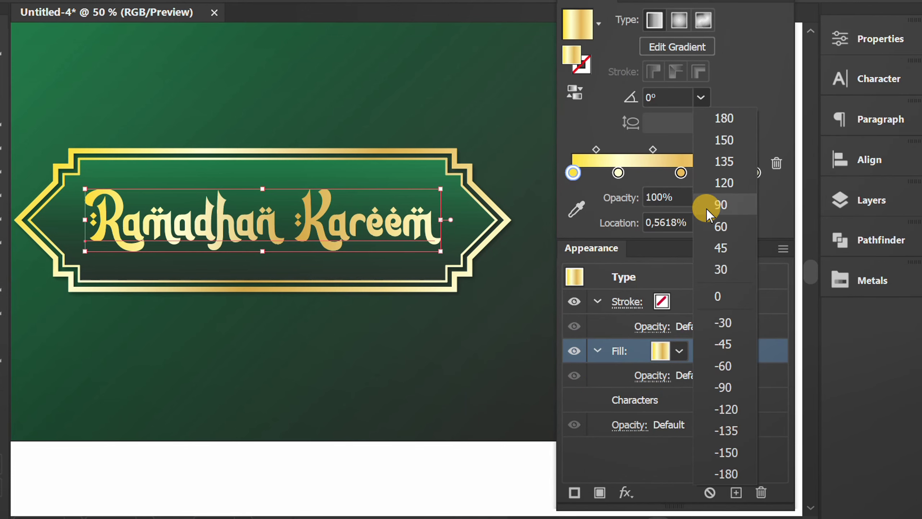
click(730, 344)
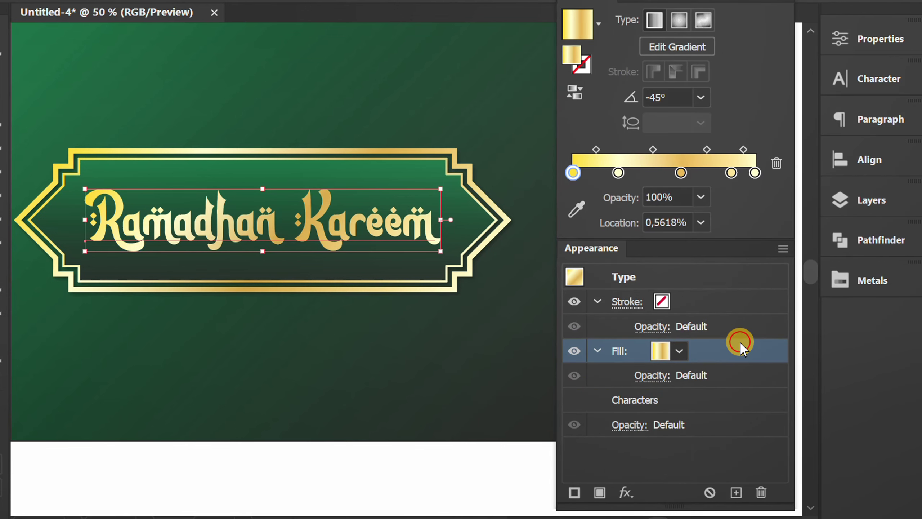
click(724, 276)
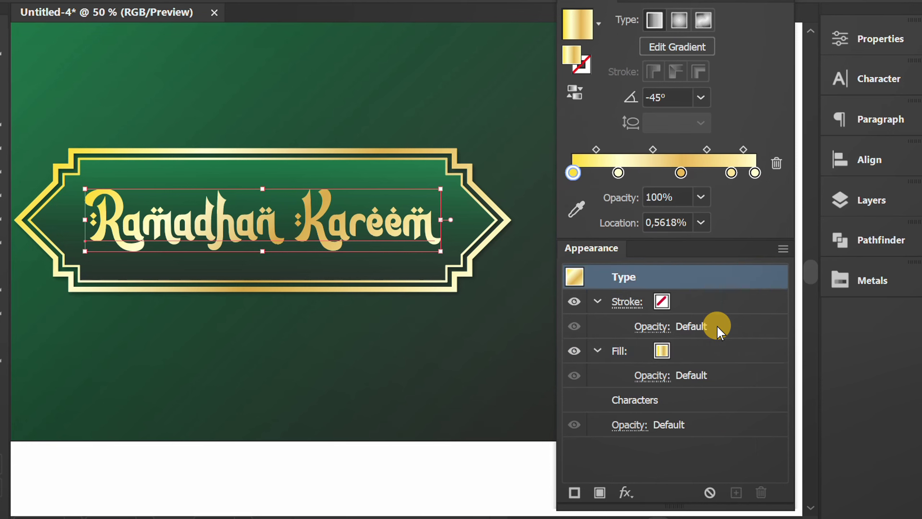
Give the gold text a Multiply 50% drop shadow with 3 px offsets and blur
click(625, 492)
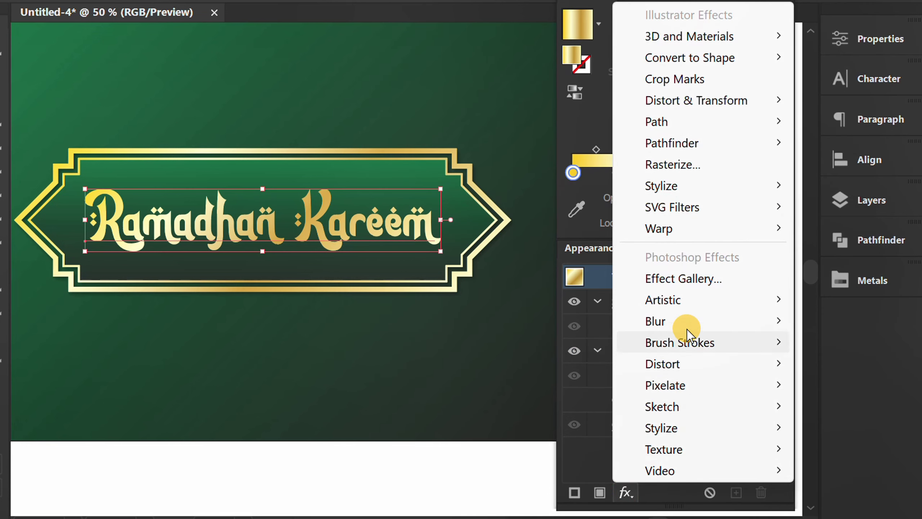
mouse_move(690, 186)
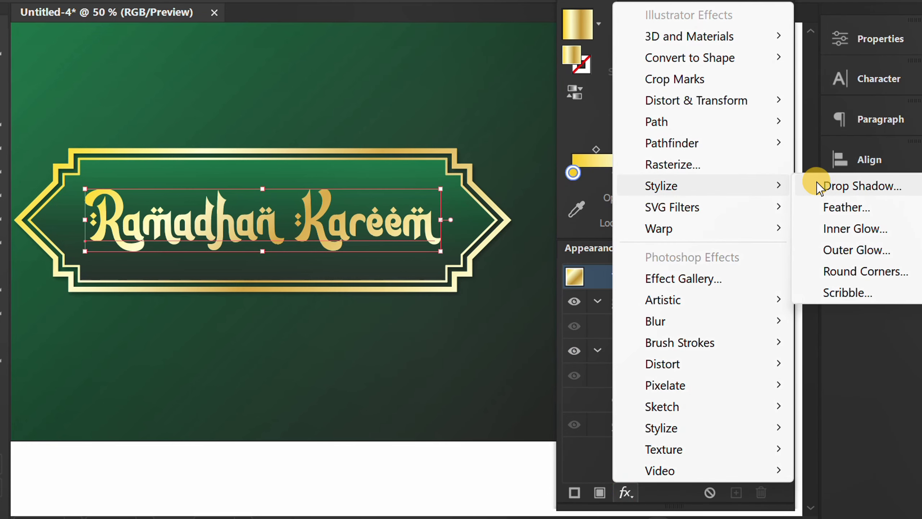
click(884, 187)
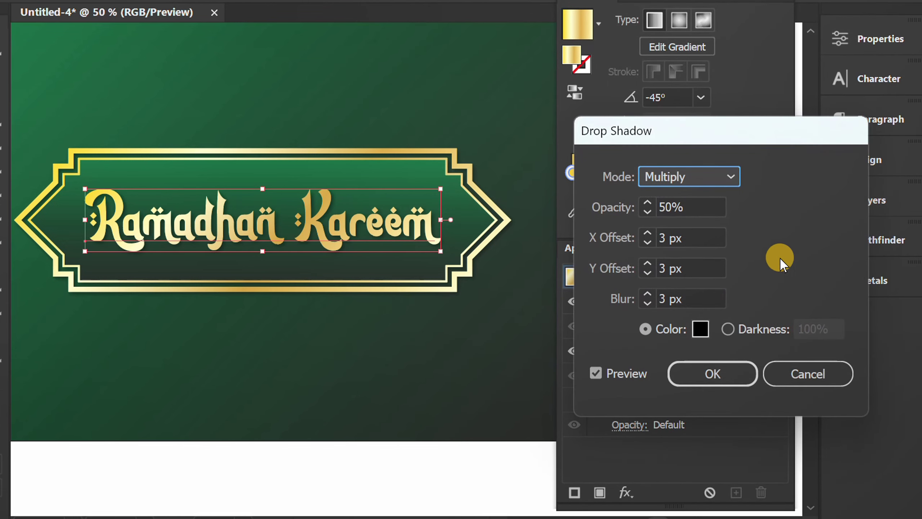
click(719, 374)
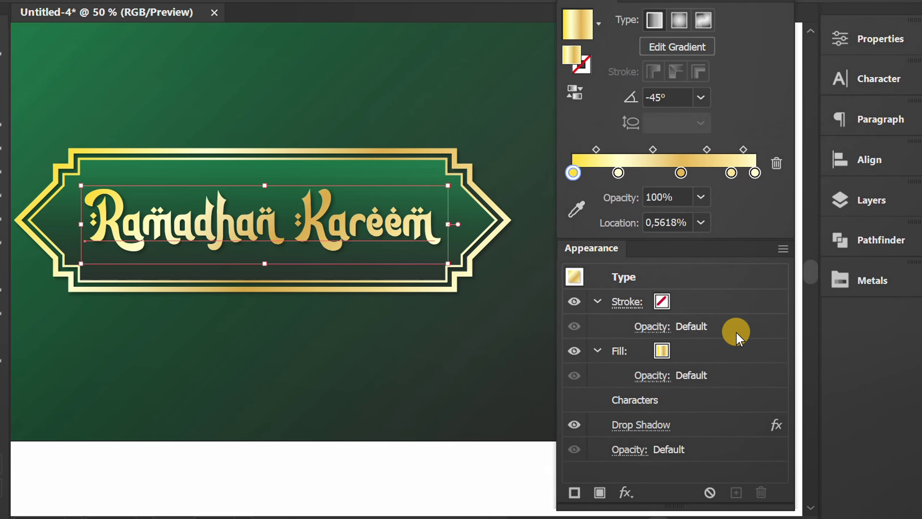
drag(694, 246, 889, 321)
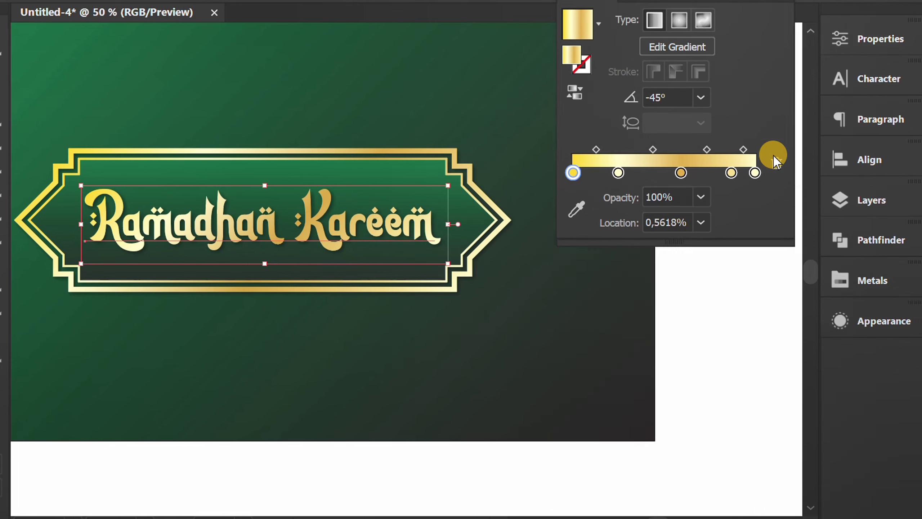
Dock the Gradient panel, deselect everything and fit the artboard in the window
drag(682, 2, 837, 372)
key(ctrl+shift+a)
key(ctrl+0)
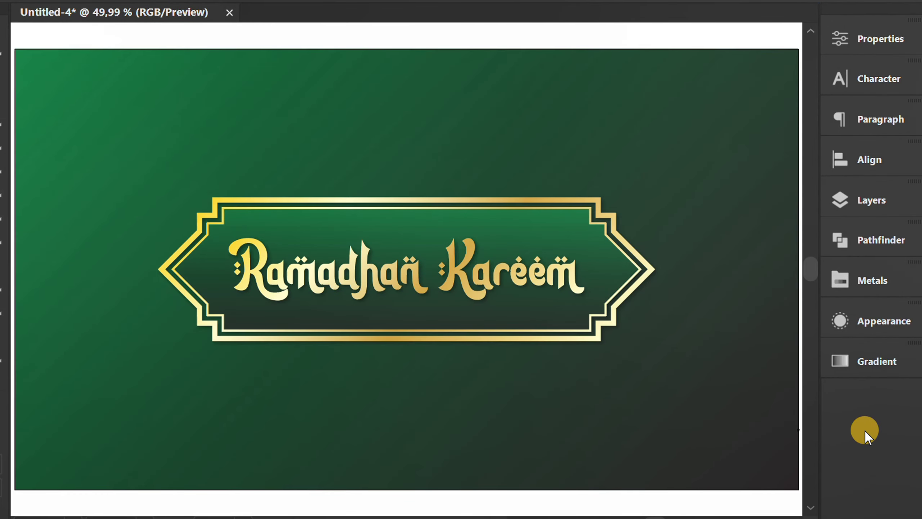